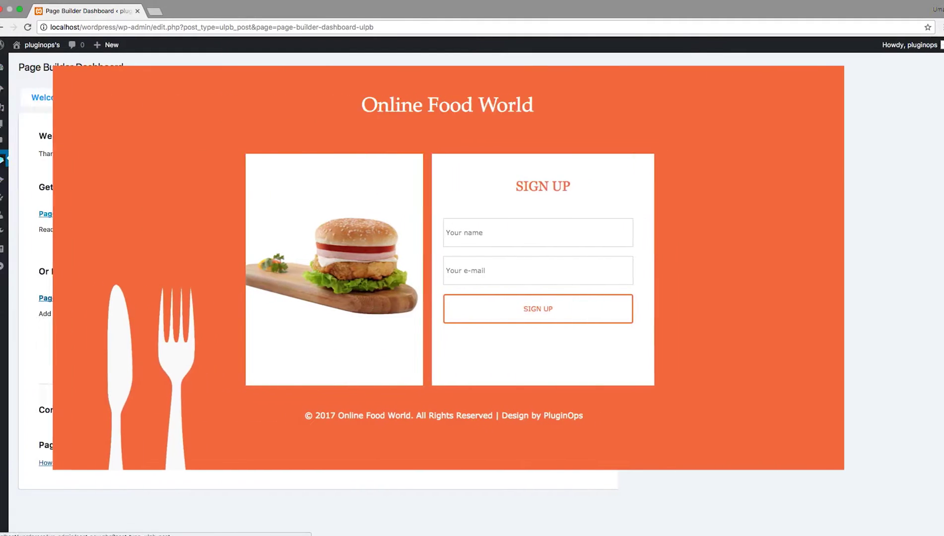
Step: Create a new page builder page titled "Template"
left_click(45, 297)
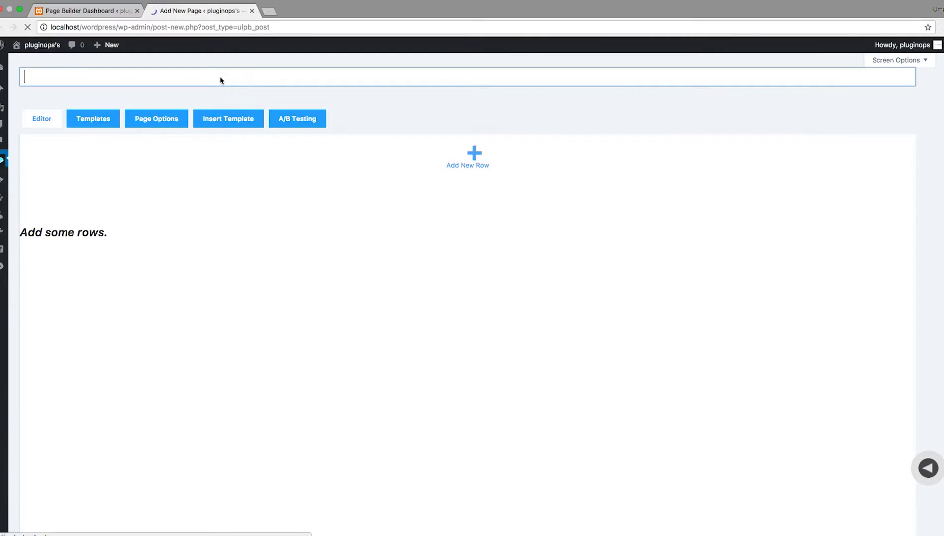
type("Template")
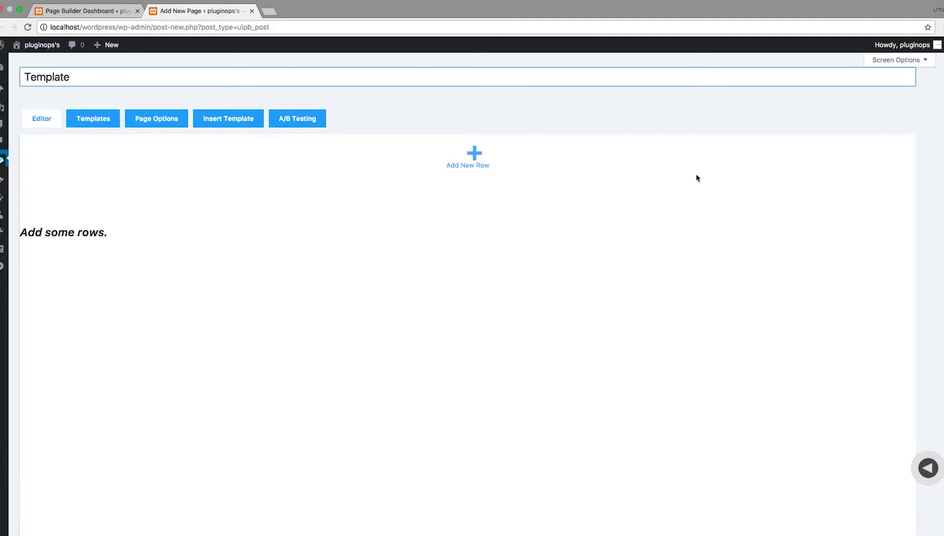
left_click(696, 178)
Step: Publish the page with its status set to Publish and Load wp_footer enabled
left_click(931, 459)
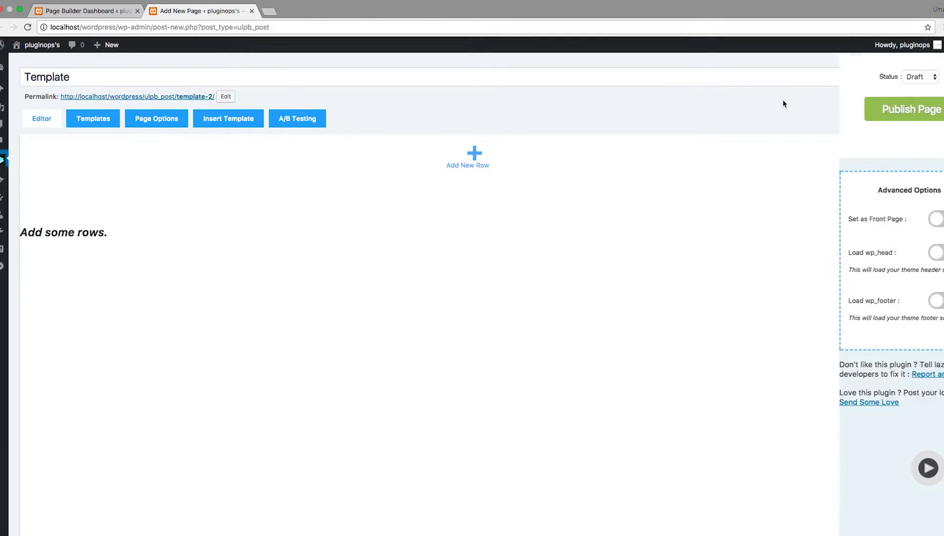
left_click(871, 77)
left_click(878, 125)
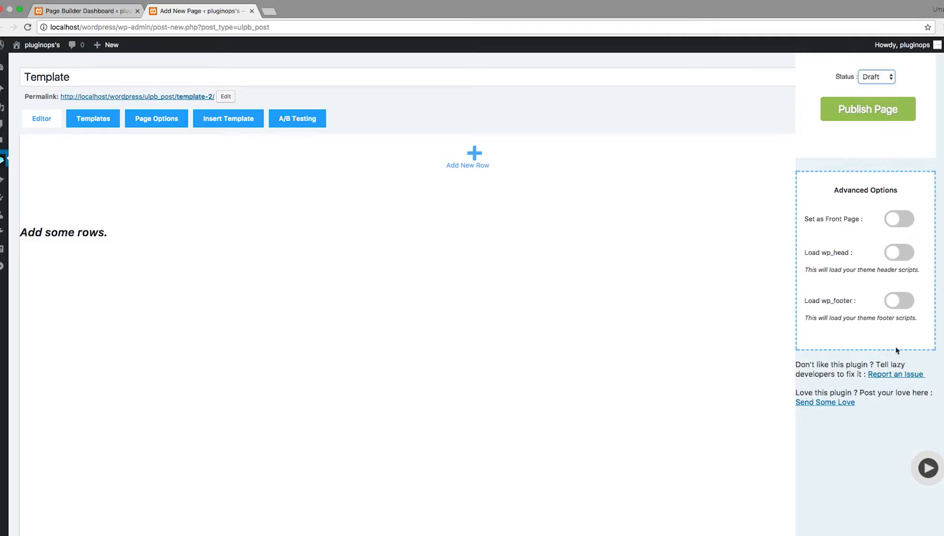
left_click(899, 300)
left_click(868, 108)
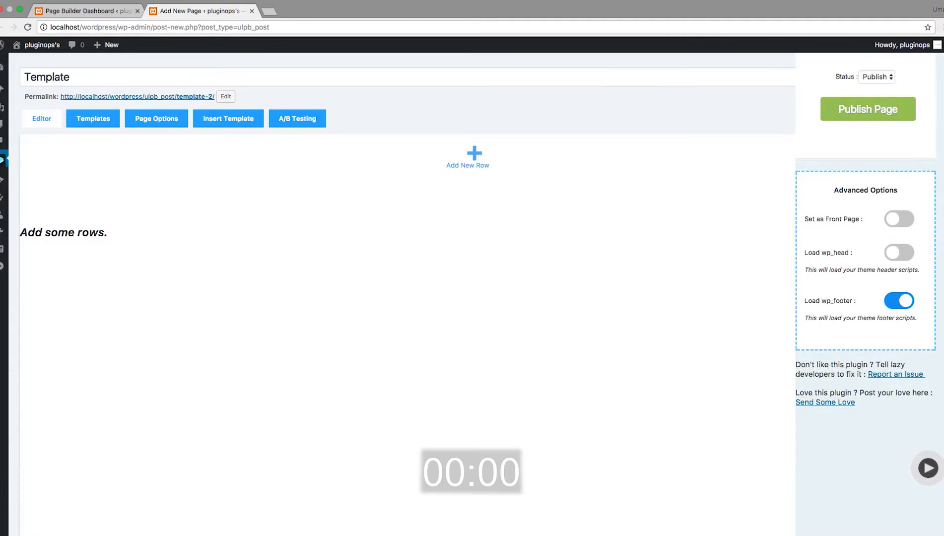
left_click(936, 473)
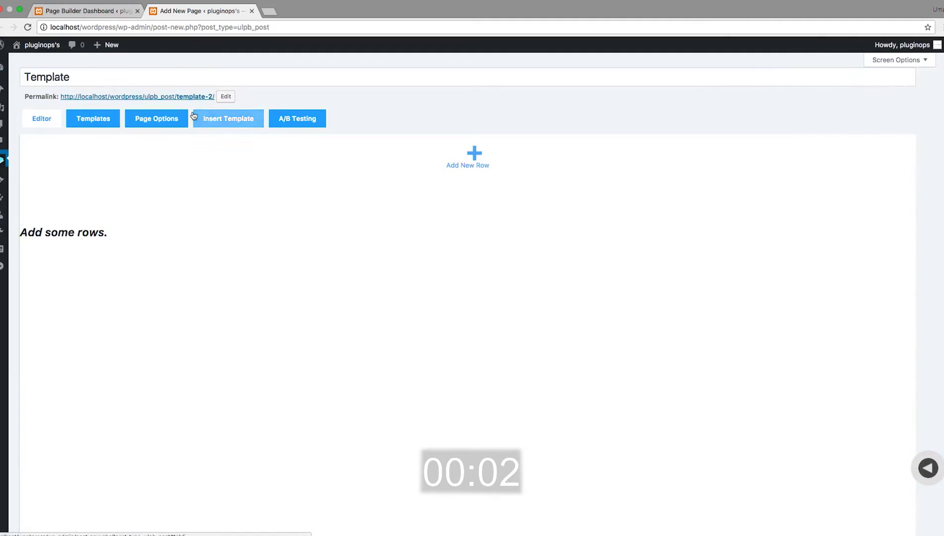
Step: Set the orange image from the media library as the page's body background image and return to the editor
left_click(157, 118)
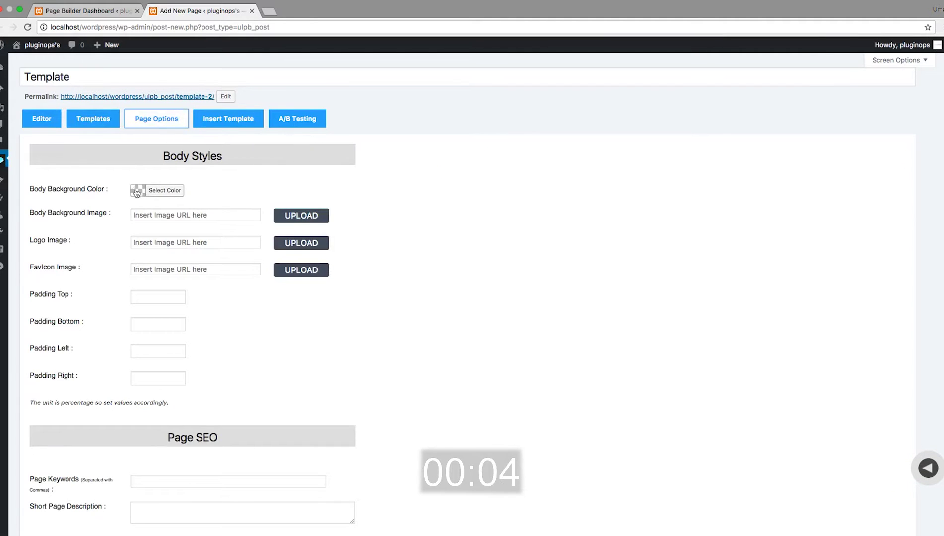
left_click(301, 216)
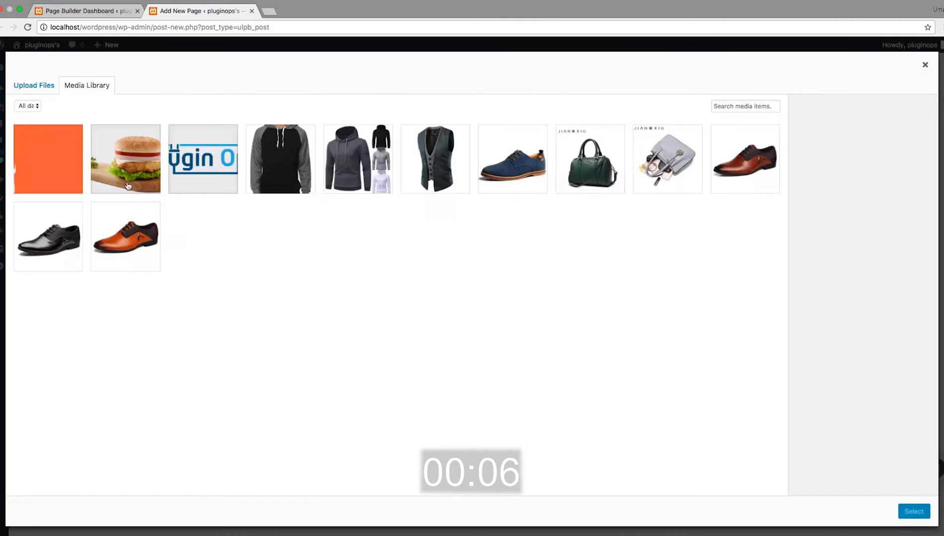
left_click(48, 177)
left_click(919, 511)
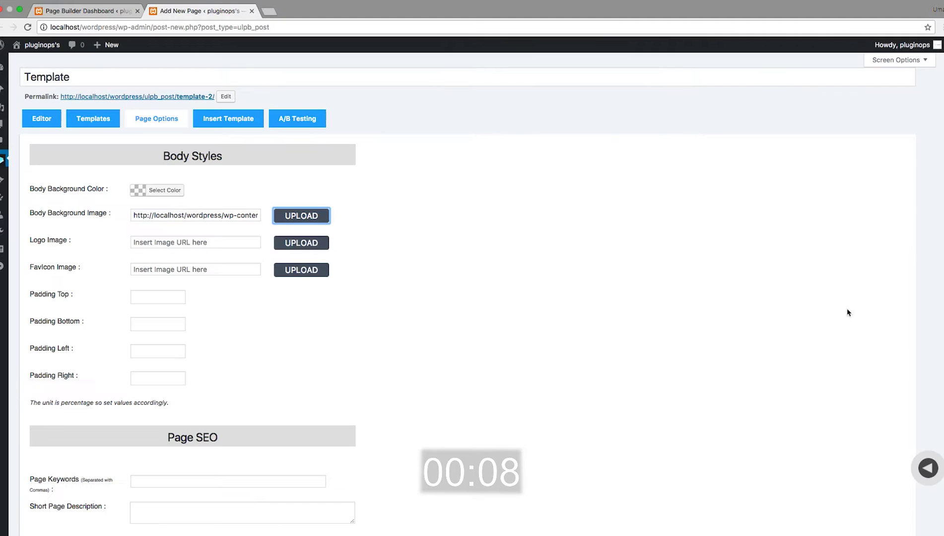
left_click(49, 119)
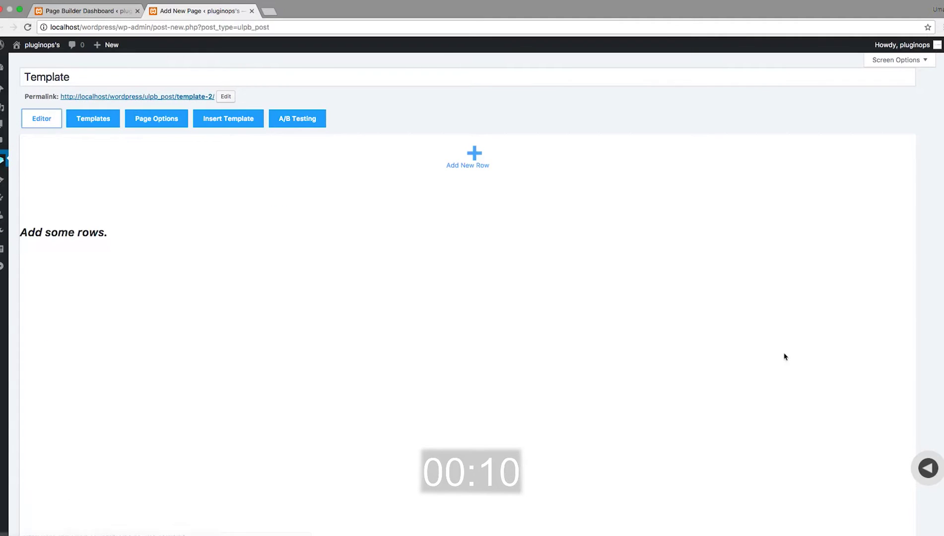
scroll(834, 459, "down", 3)
left_click(854, 453)
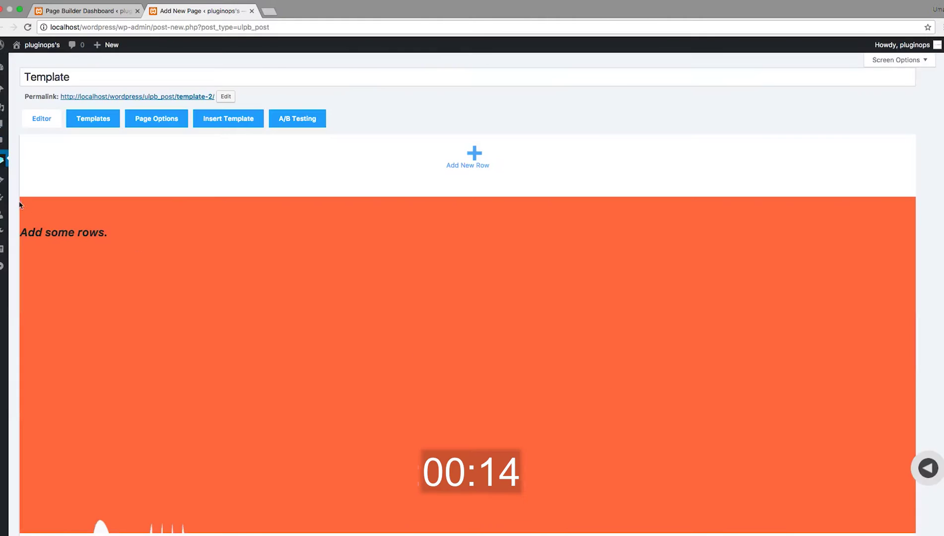
Step: Add a new row with a fully transparent background color and a row height of 50
left_click(474, 162)
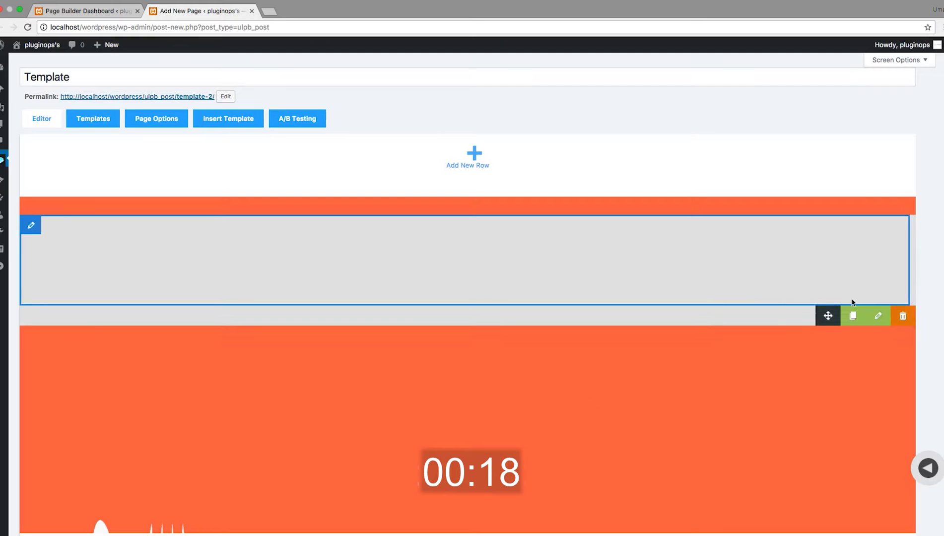
left_click(827, 310)
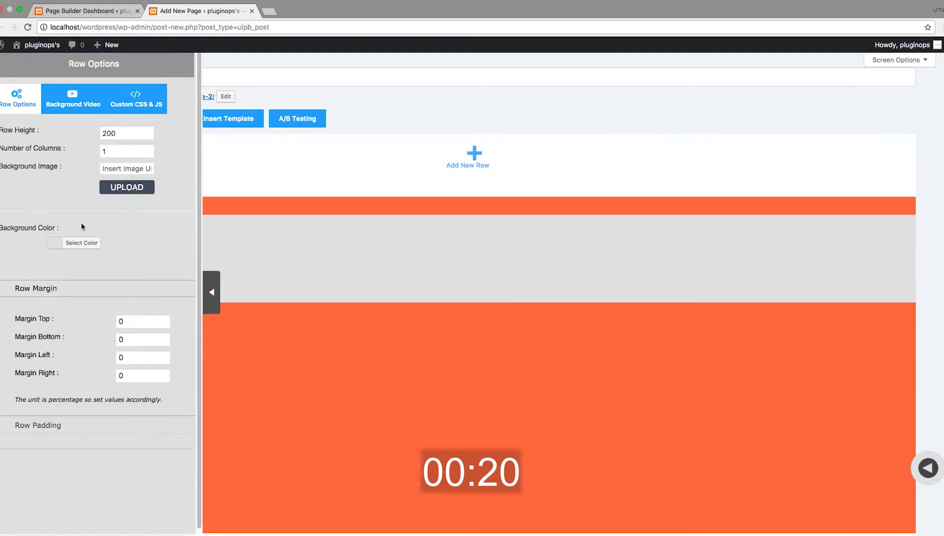
left_click(71, 244)
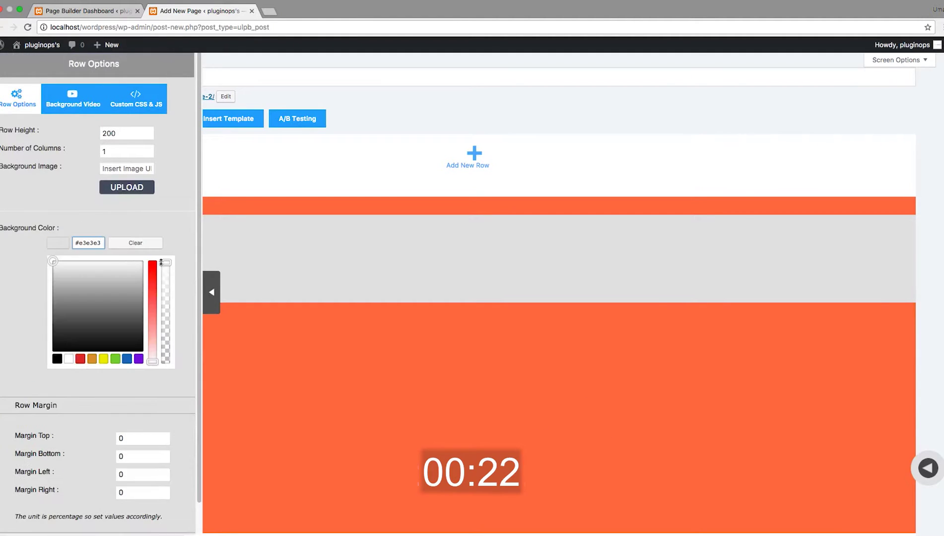
left_click(165, 333)
left_click(187, 382)
left_click(128, 131)
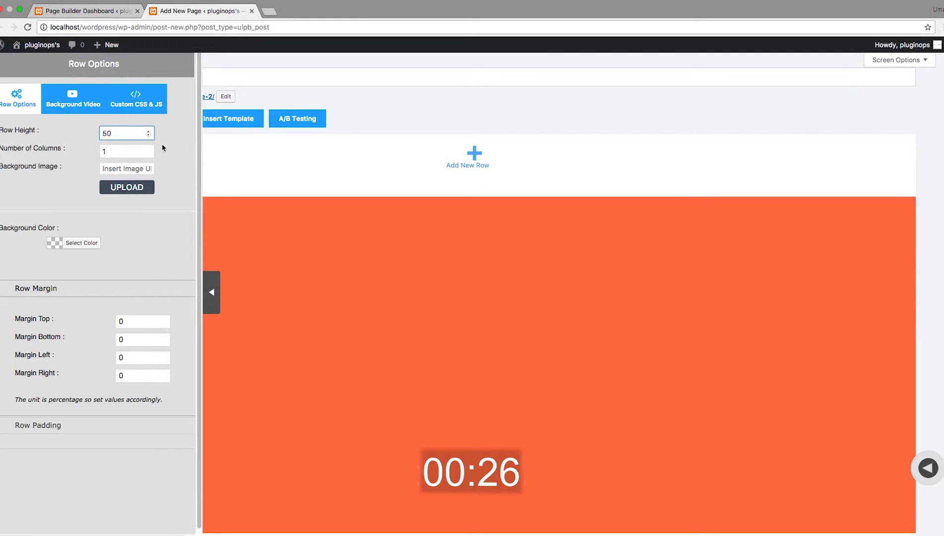
left_click(211, 292)
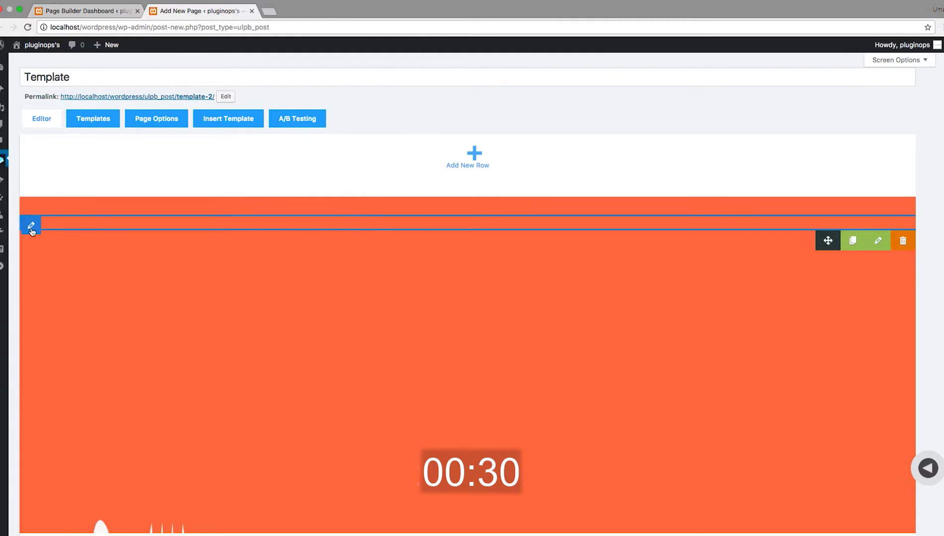
Step: Place a Text Editor widget in the new row's column
left_click(31, 227)
left_click(85, 108)
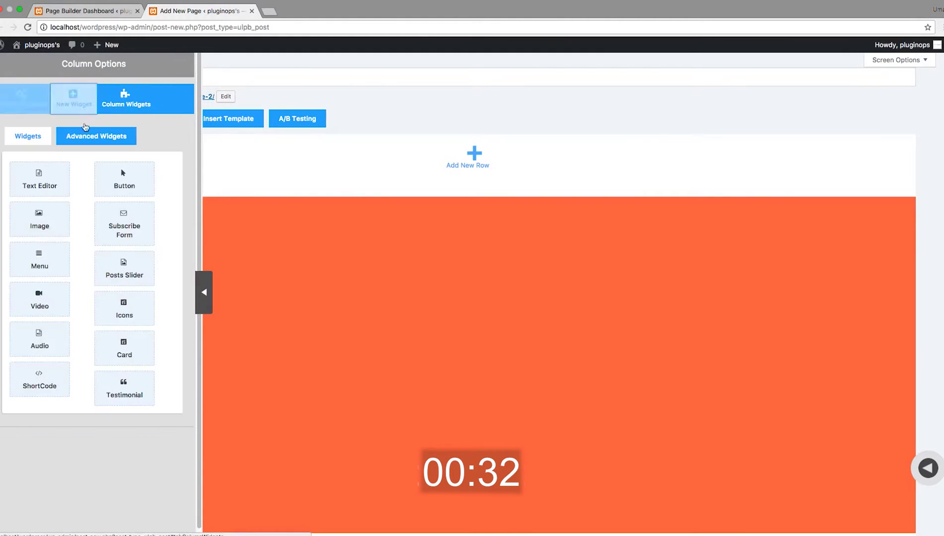
left_click_drag(38, 176, 289, 213)
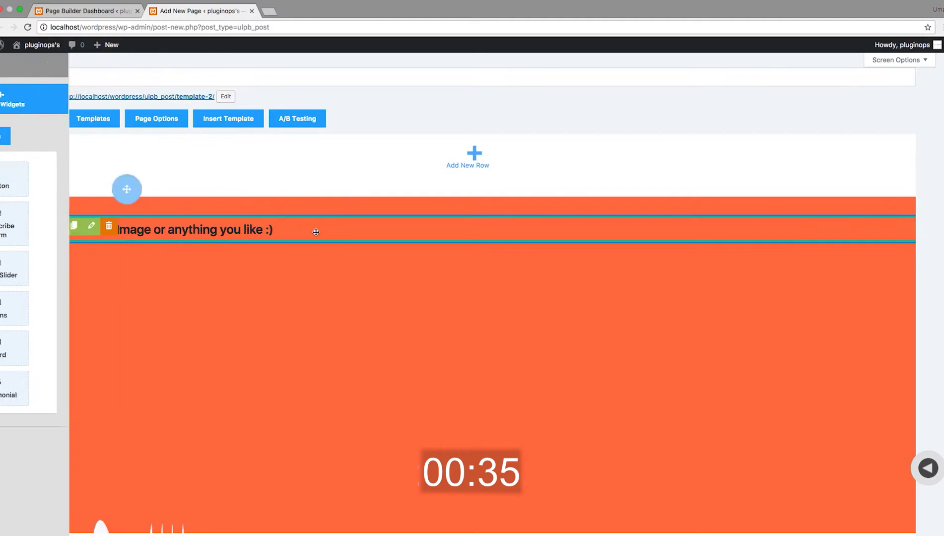
Step: Replace the text widget's placeholder with "Online Food World" and center it
left_click(93, 227)
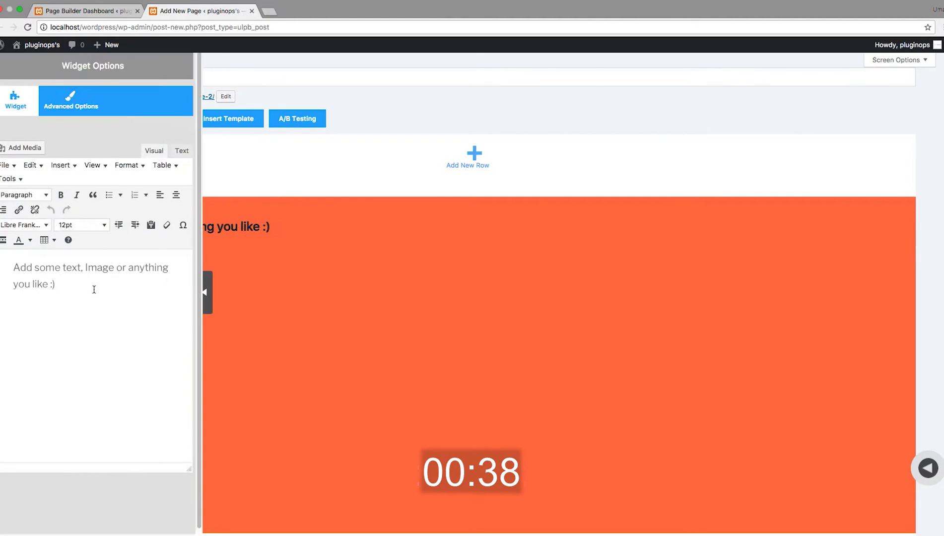
left_click_drag(92, 288, 24, 266)
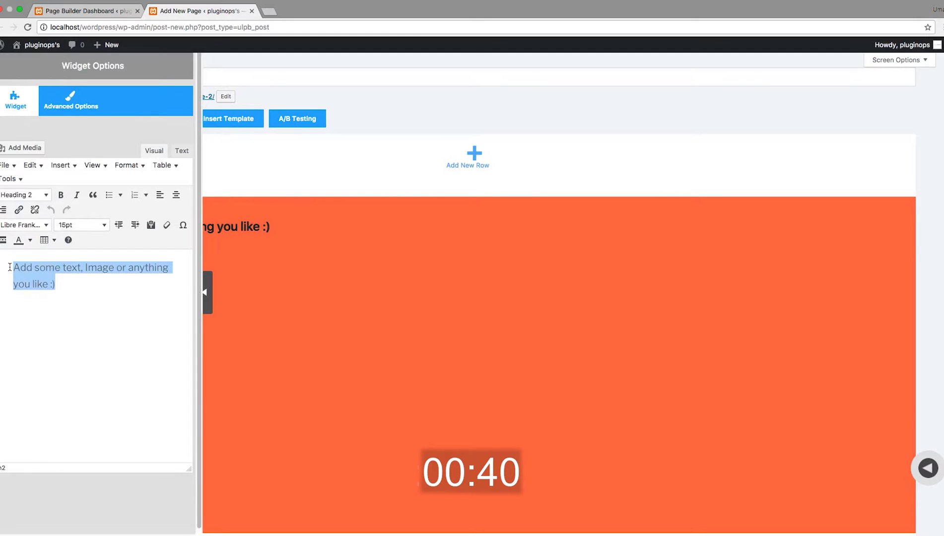
type("Onlin")
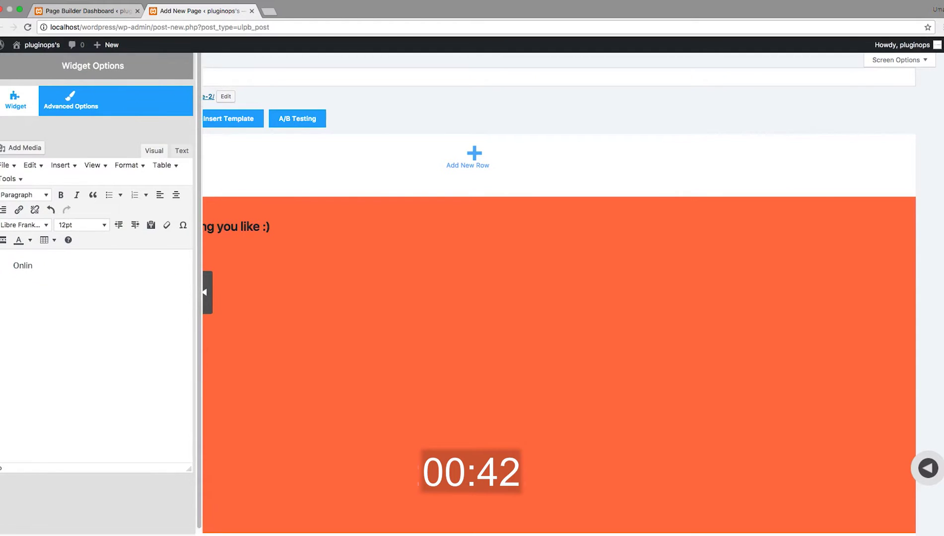
type("e Food ")
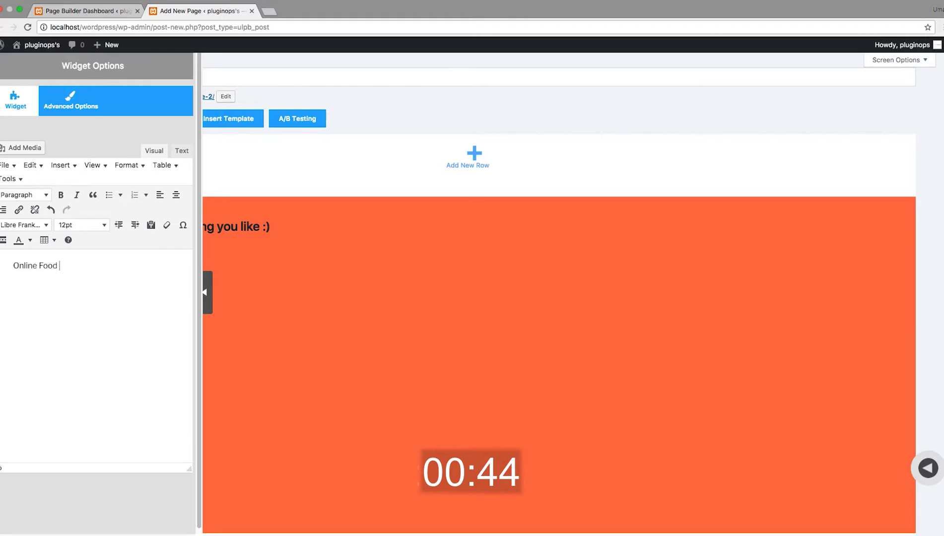
type("World")
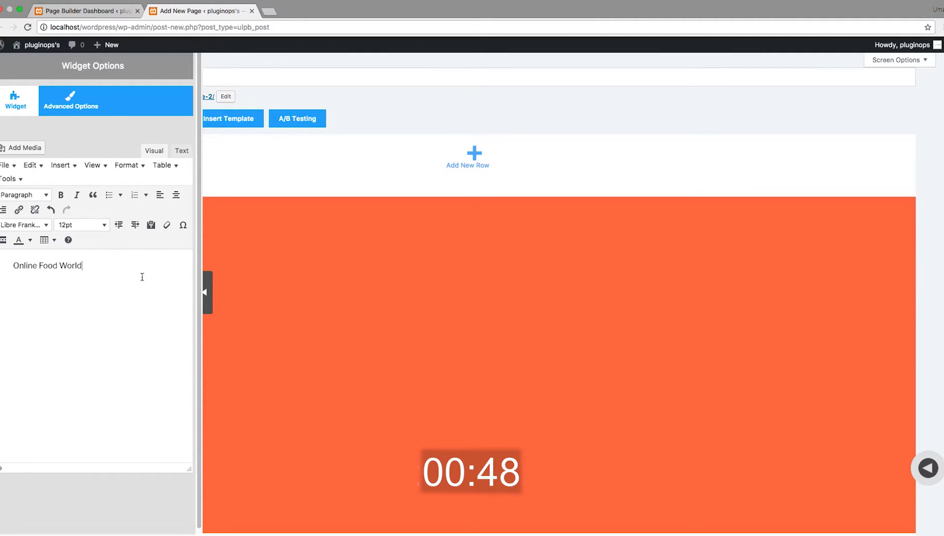
left_click(175, 197)
Step: Format the "Online Food World" text as Heading 1 at 36pt
triple_click(95, 266)
left_click(101, 266)
triple_click(100, 267)
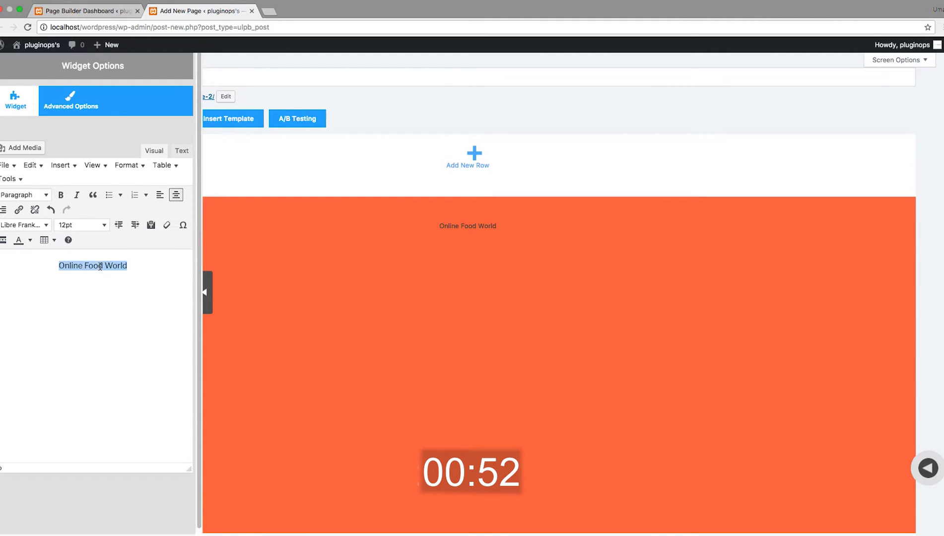
left_click(37, 195)
left_click(36, 232)
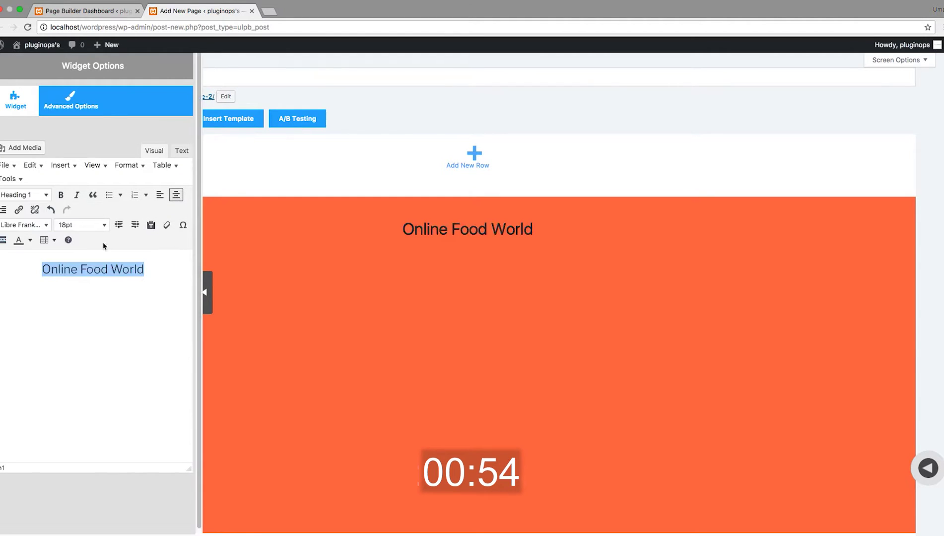
left_click(82, 225)
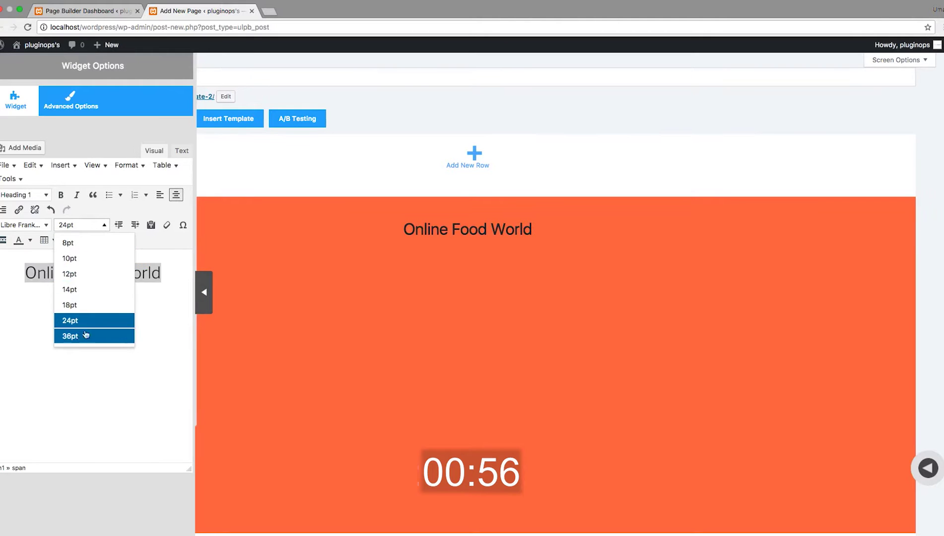
left_click(85, 336)
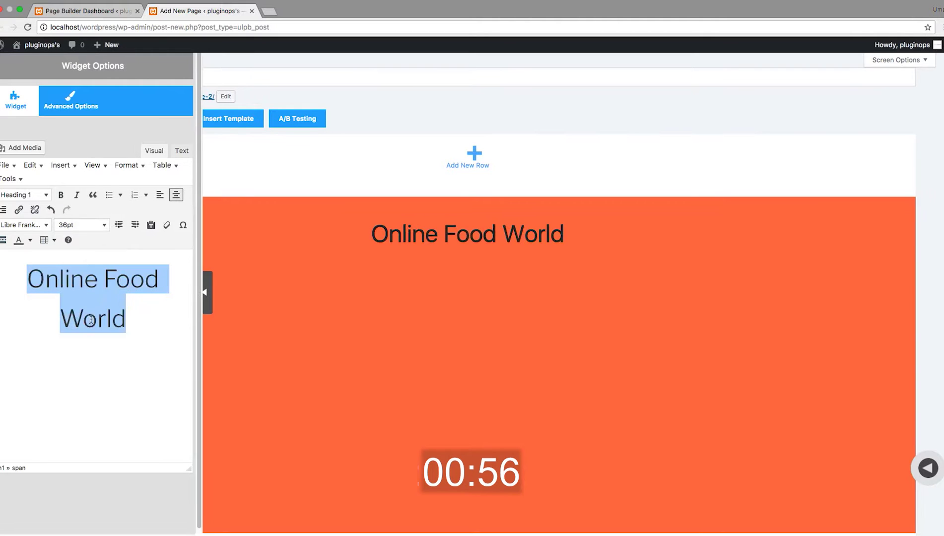
Step: Set the heading's font to Book Antiqua and its text color to white
left_click(34, 224)
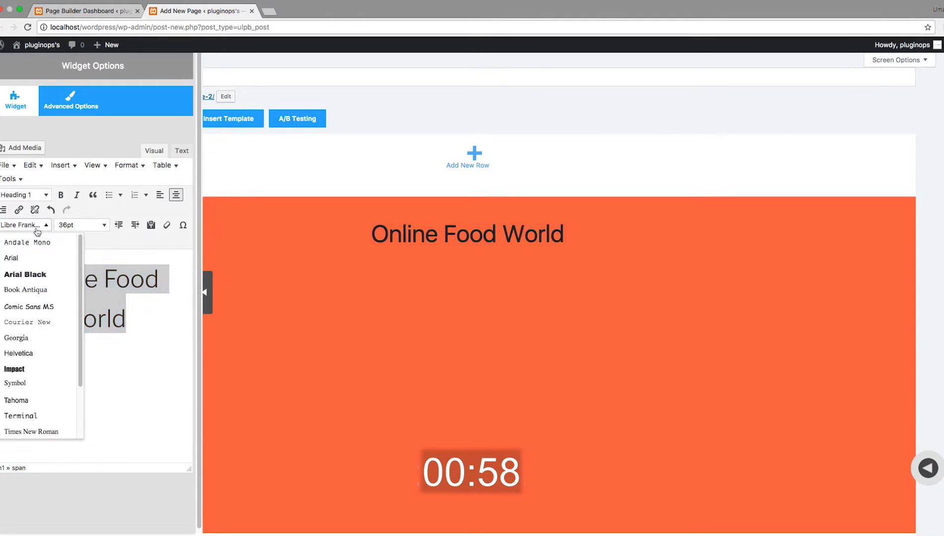
left_click(39, 292)
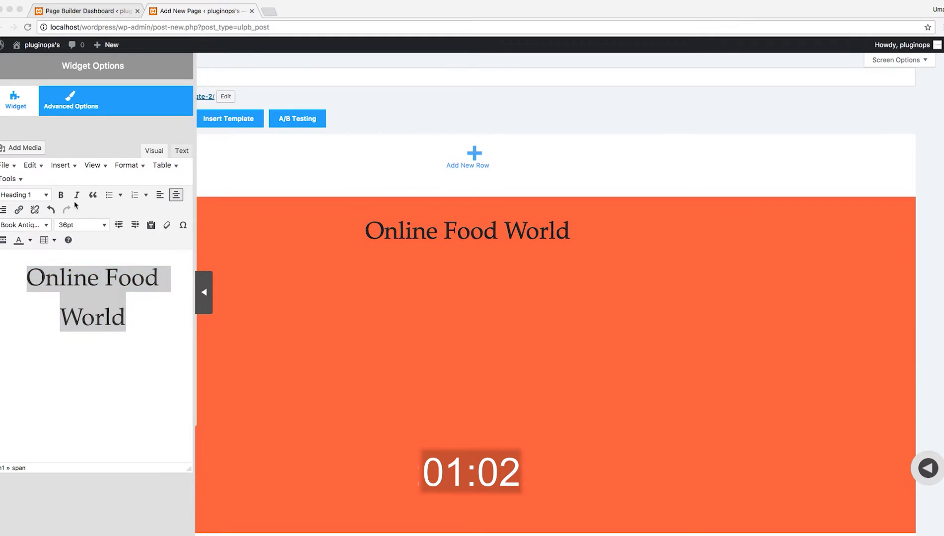
left_click(31, 240)
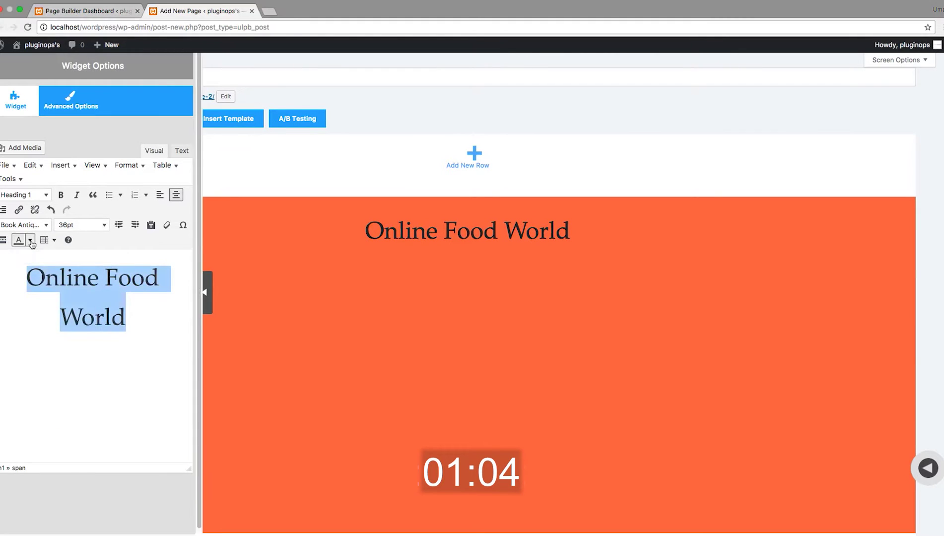
left_click(30, 241)
left_click(87, 283)
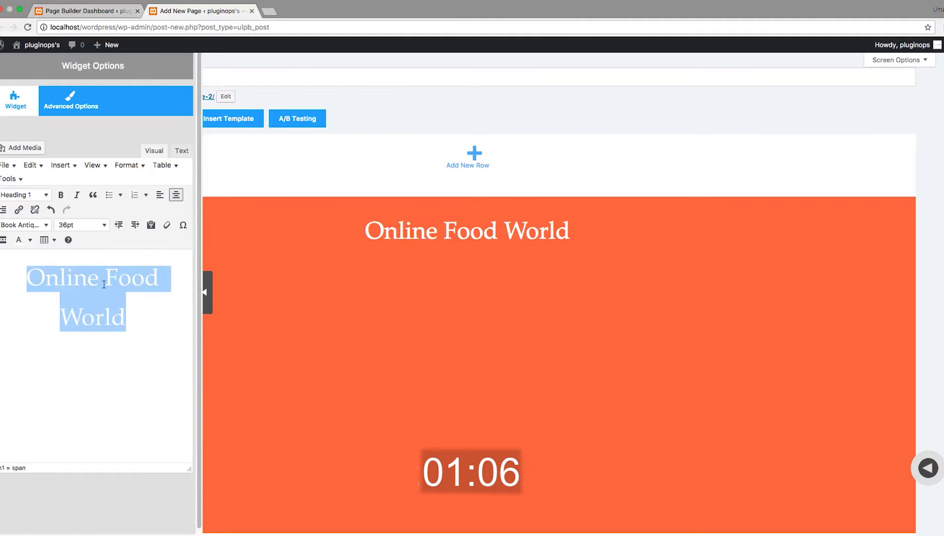
Step: Set the heading widget's top and bottom margins to 1%
left_click(70, 101)
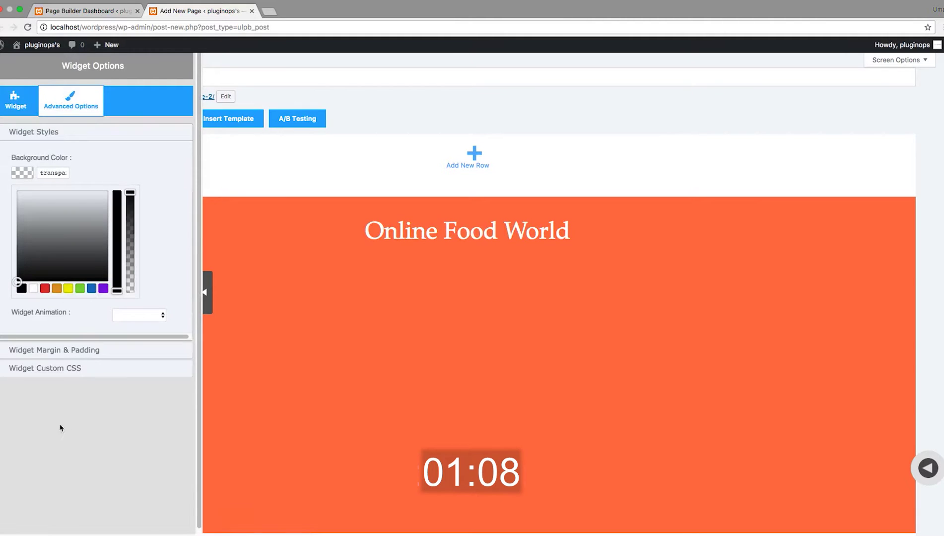
left_click(57, 350)
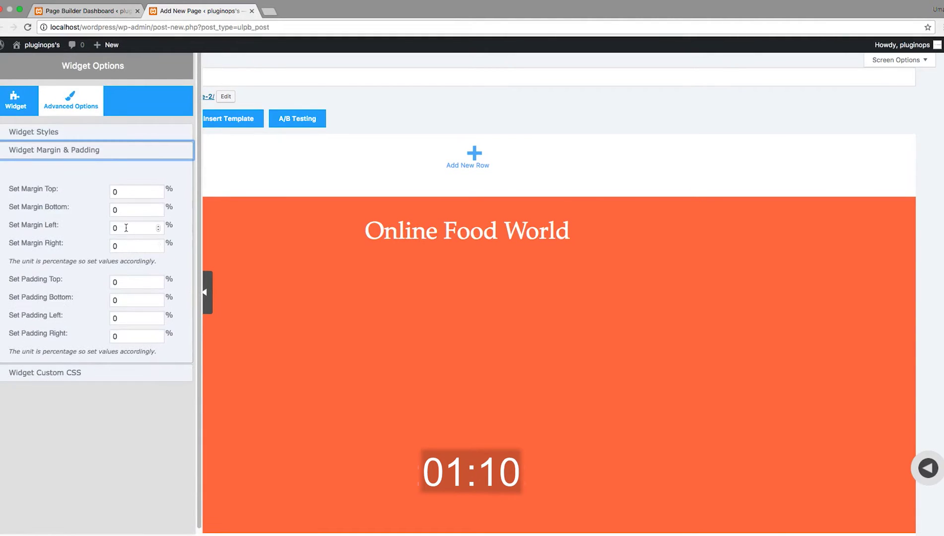
double_click(127, 193)
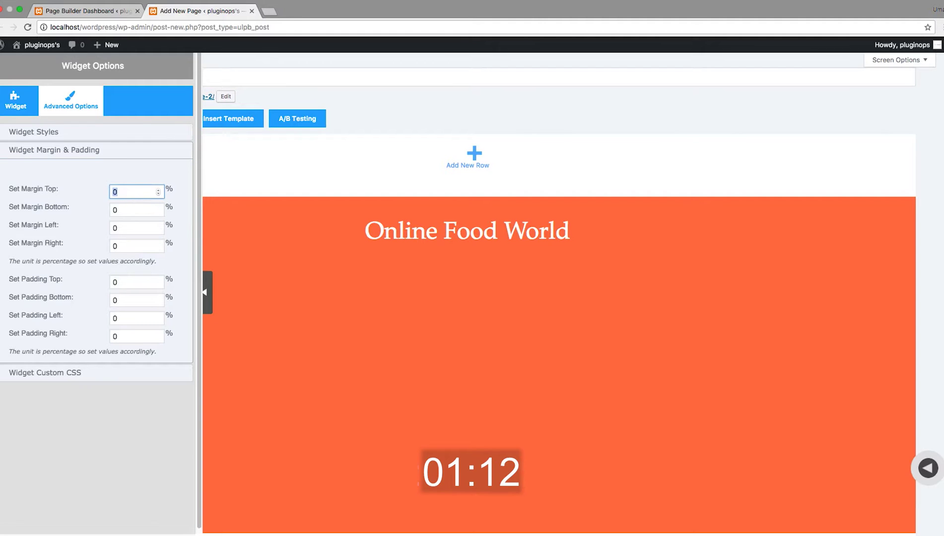
type("1")
key("Tab")
type("1")
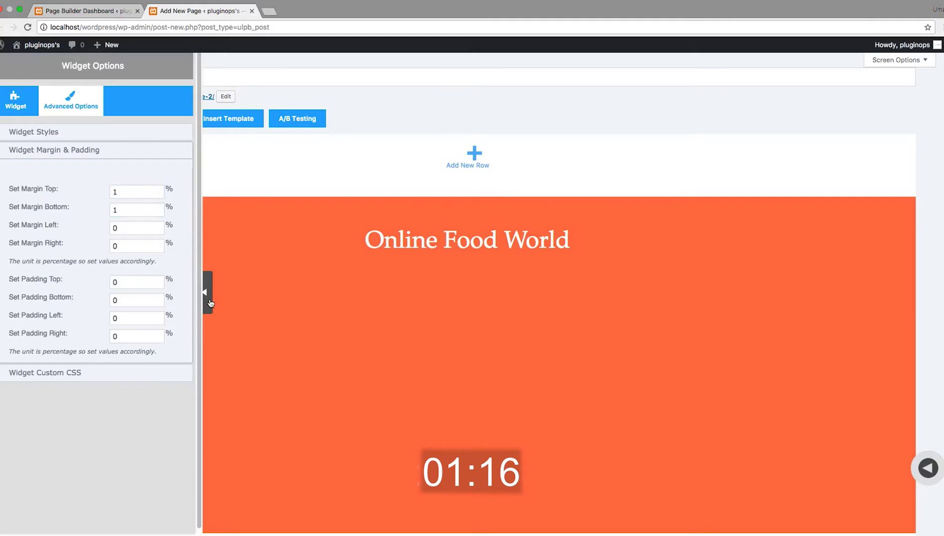
Step: Add a new row below the heading row and give it a height of 550 and 2 columns
left_click(209, 301)
left_click(210, 302)
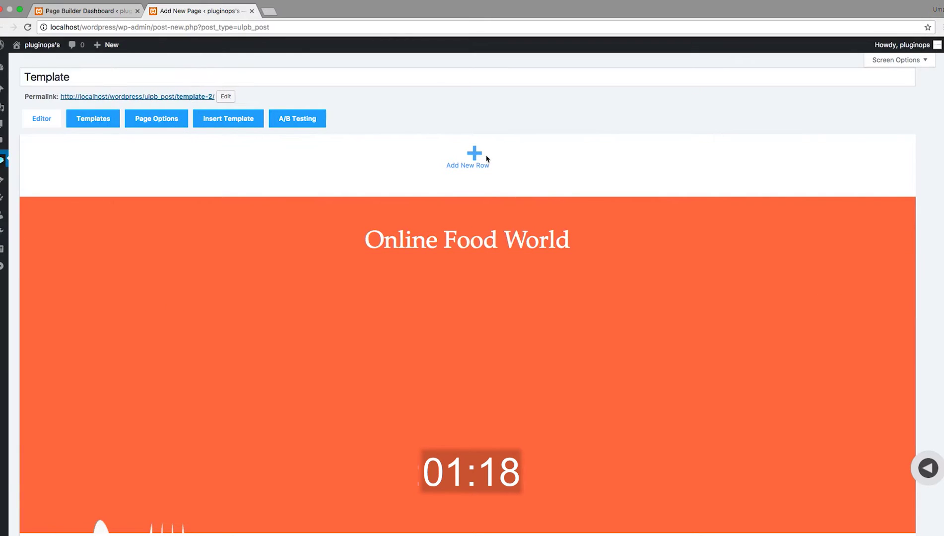
left_click(477, 156)
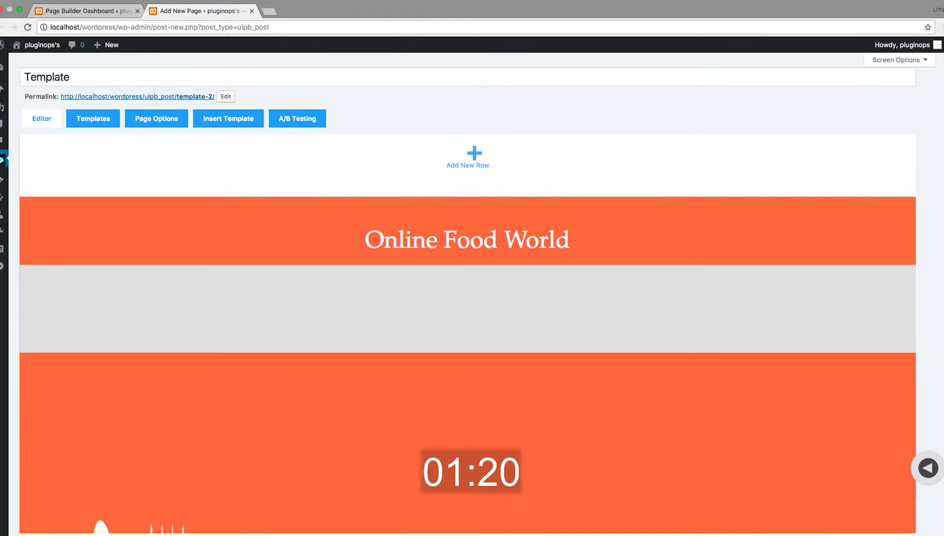
left_click(878, 364)
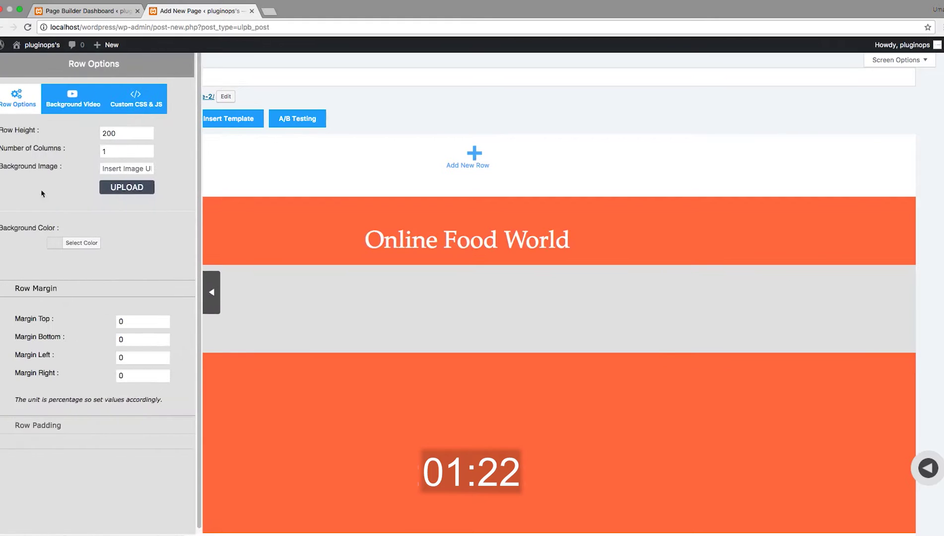
double_click(128, 133)
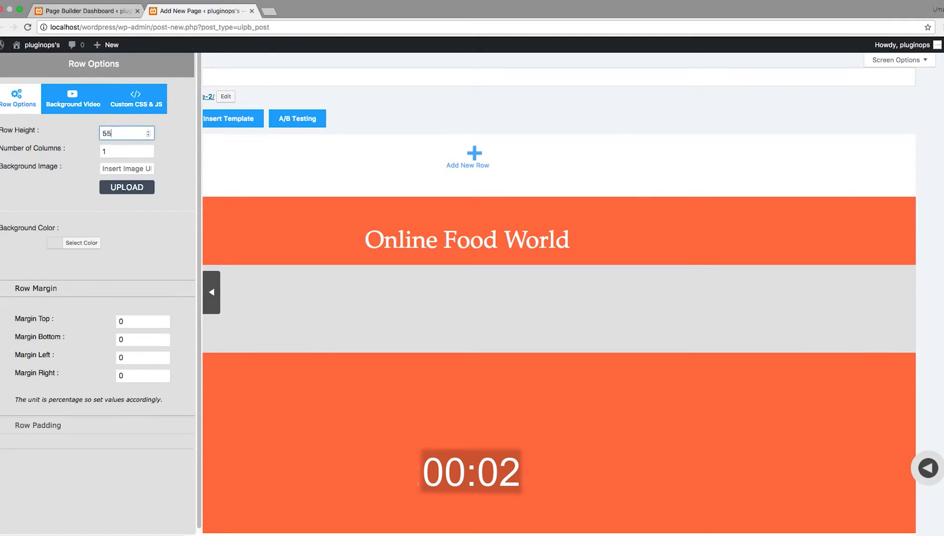
type("550")
left_click(147, 152)
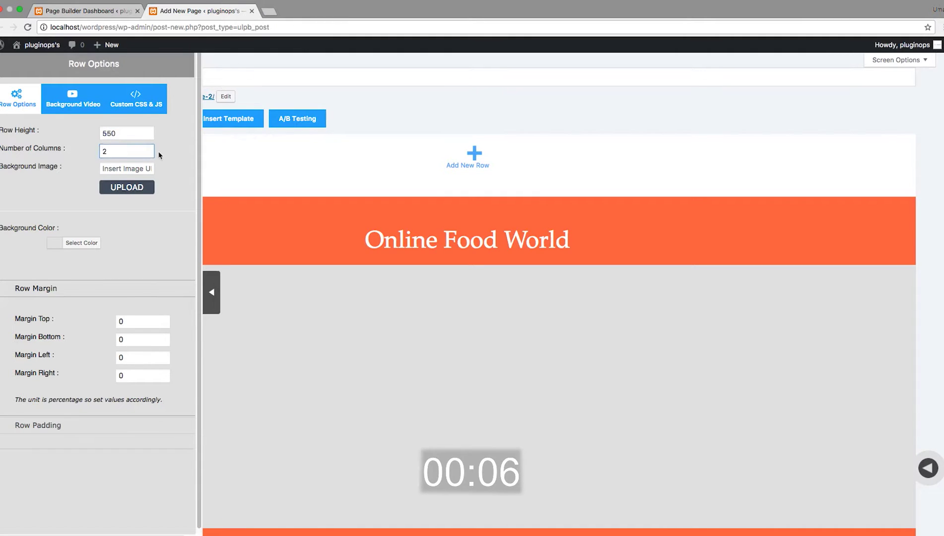
left_click(159, 156)
Step: Make the new row's background color fully transparent so the page's orange background shows through
left_click(82, 242)
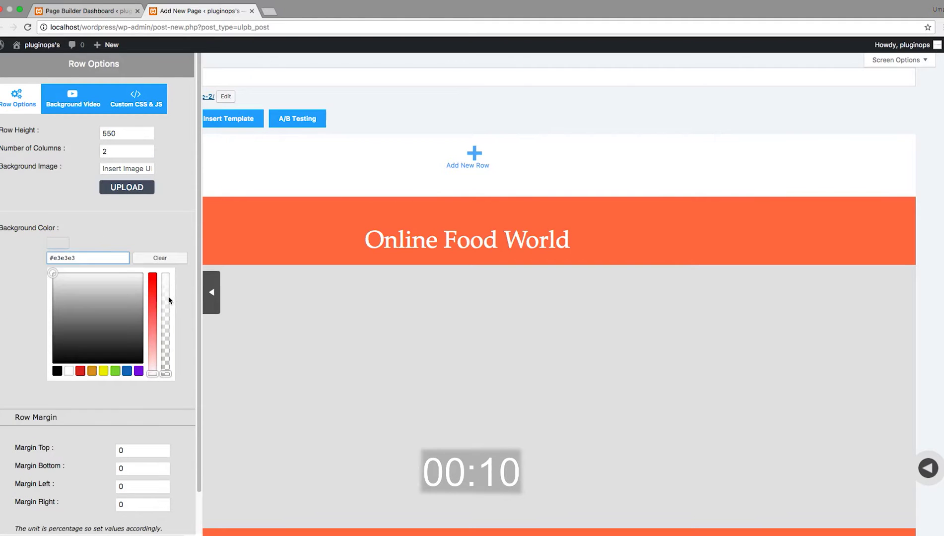
left_click_drag(169, 300, 168, 343)
left_click(63, 192)
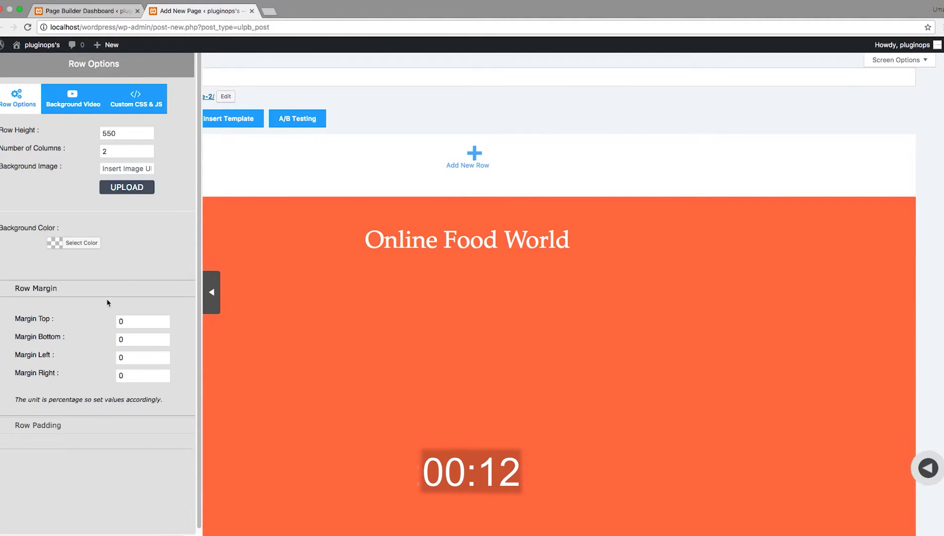
Step: Set the two-column row's left padding to 25% and right padding to 20%
left_click(144, 292)
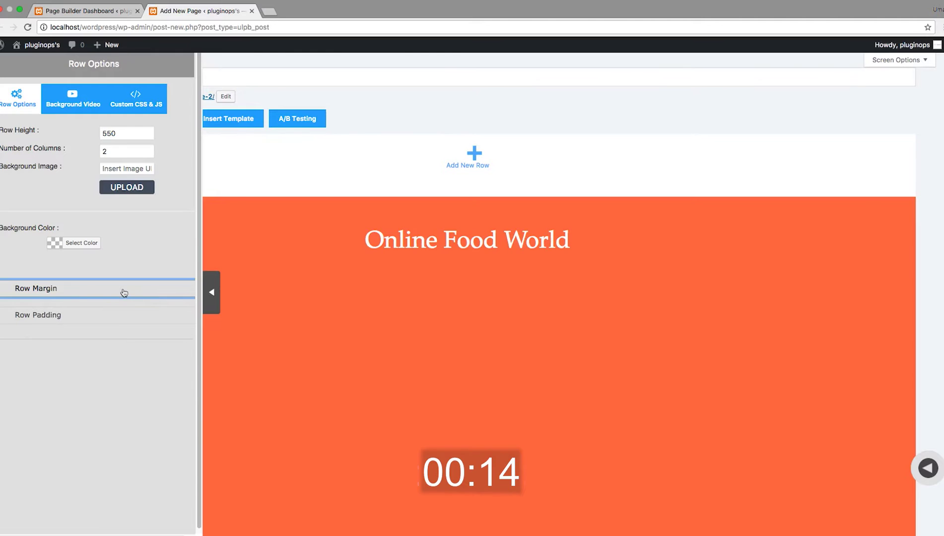
left_click(120, 315)
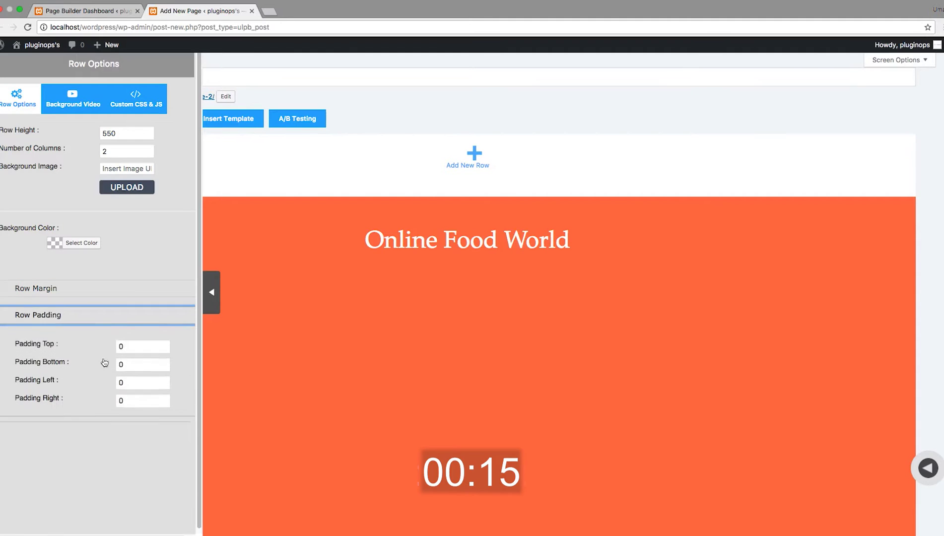
double_click(139, 386)
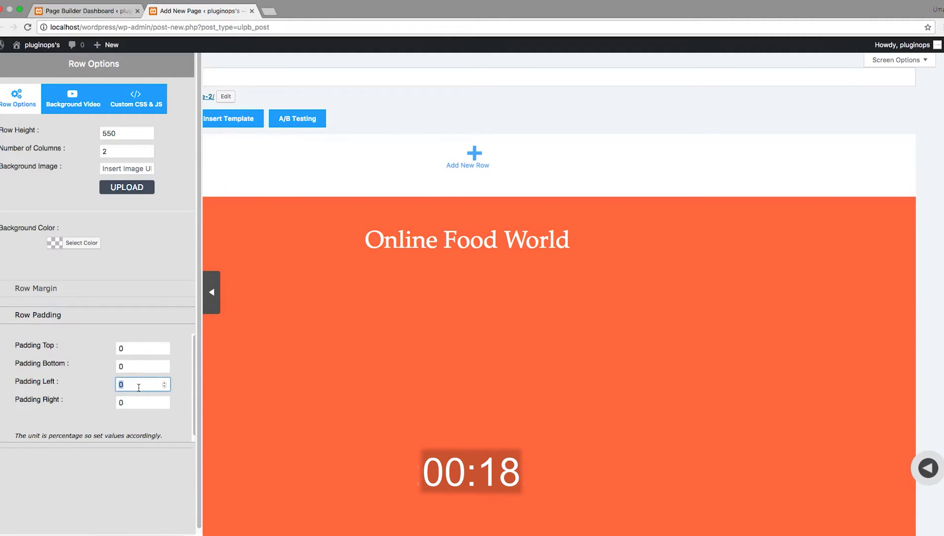
type("25")
key("Tab")
type("2")
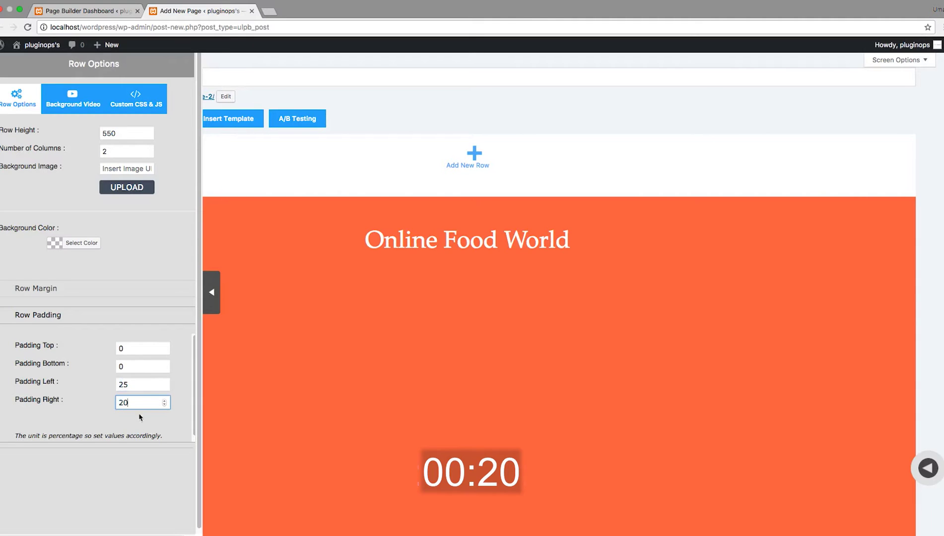
type("0")
left_click(137, 463)
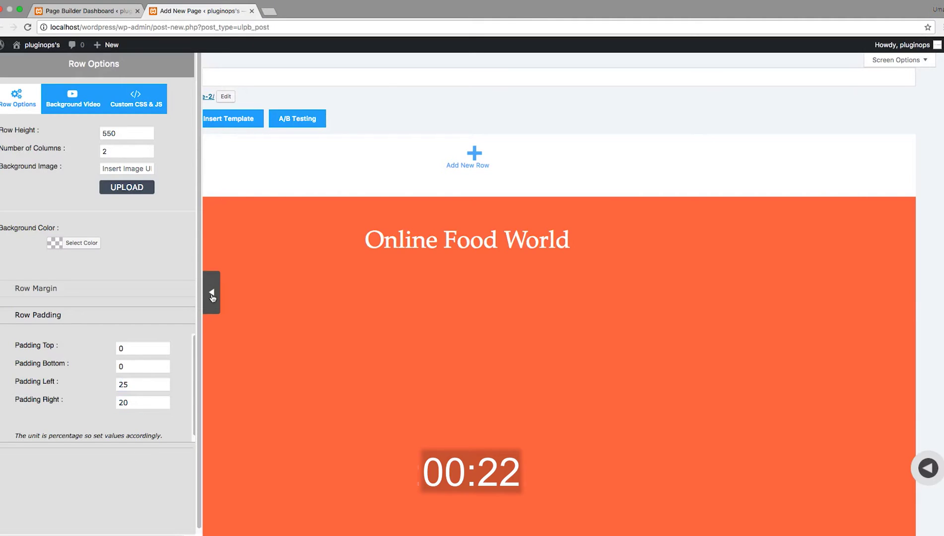
Step: Set the background color of the row's left column to white (#ffffff)
mouse_move(268, 305)
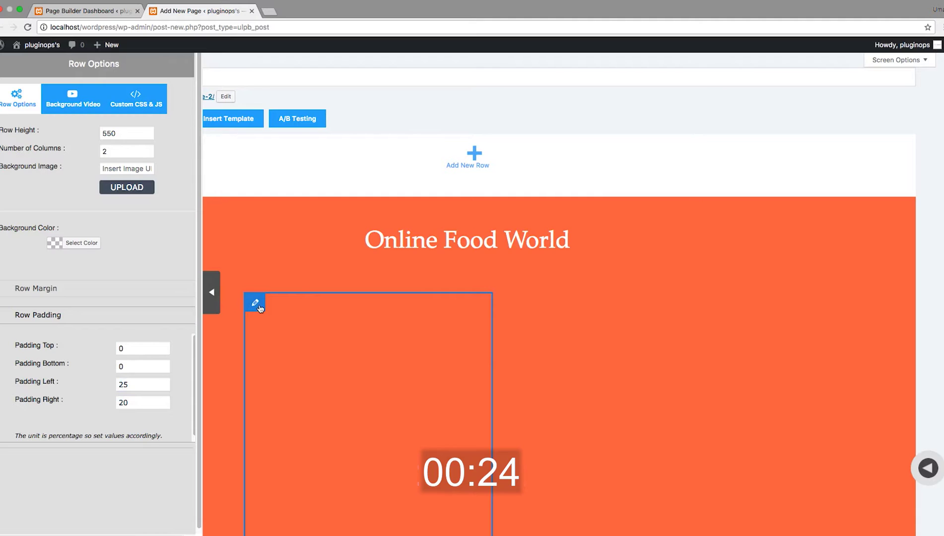
left_click(257, 304)
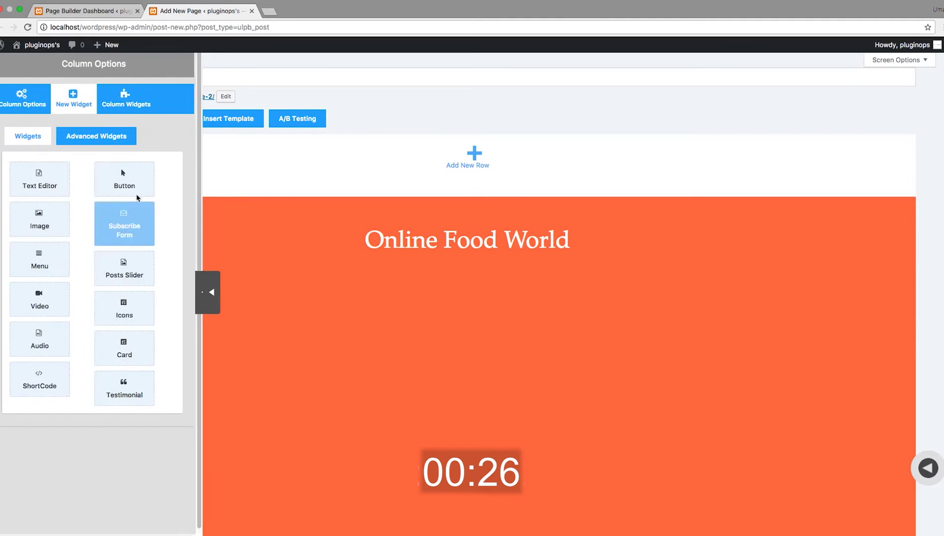
left_click(21, 106)
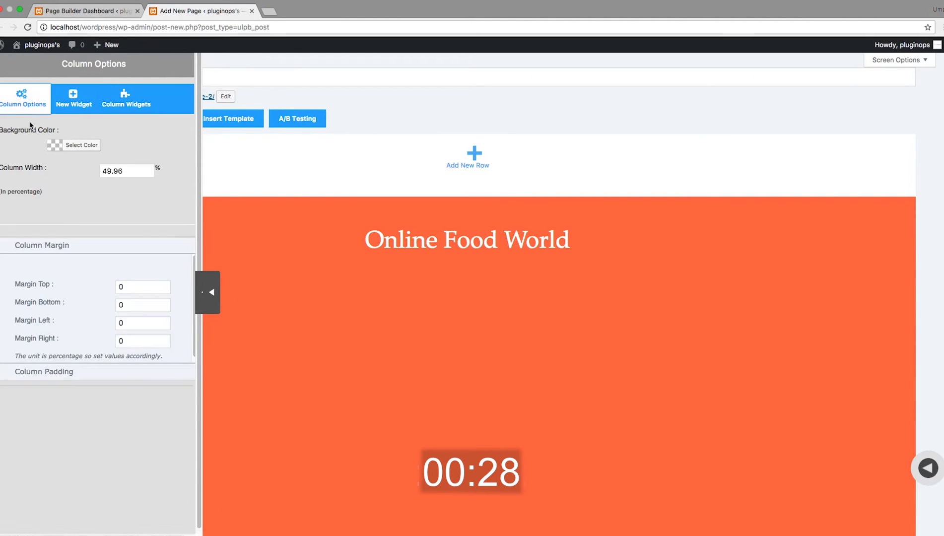
left_click(58, 146)
left_click_drag(93, 199, 52, 164)
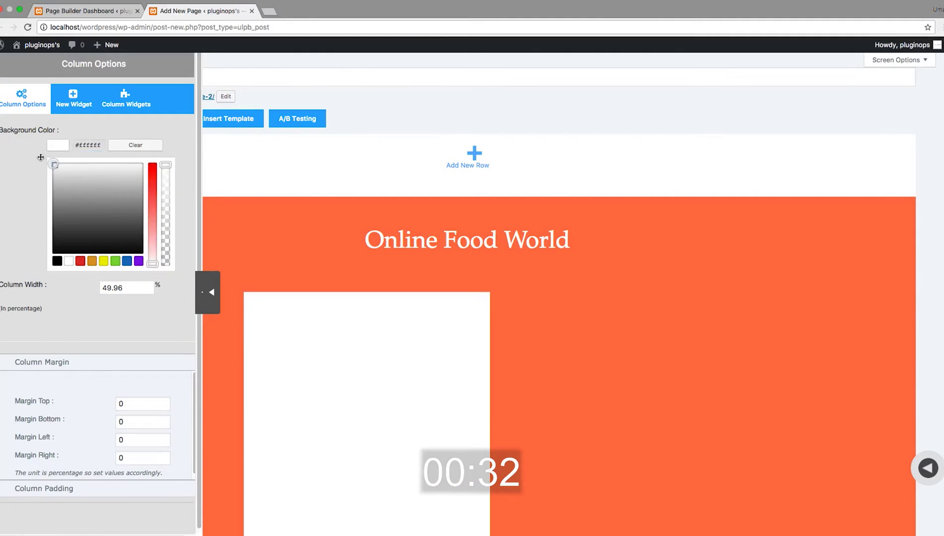
left_click(812, 449)
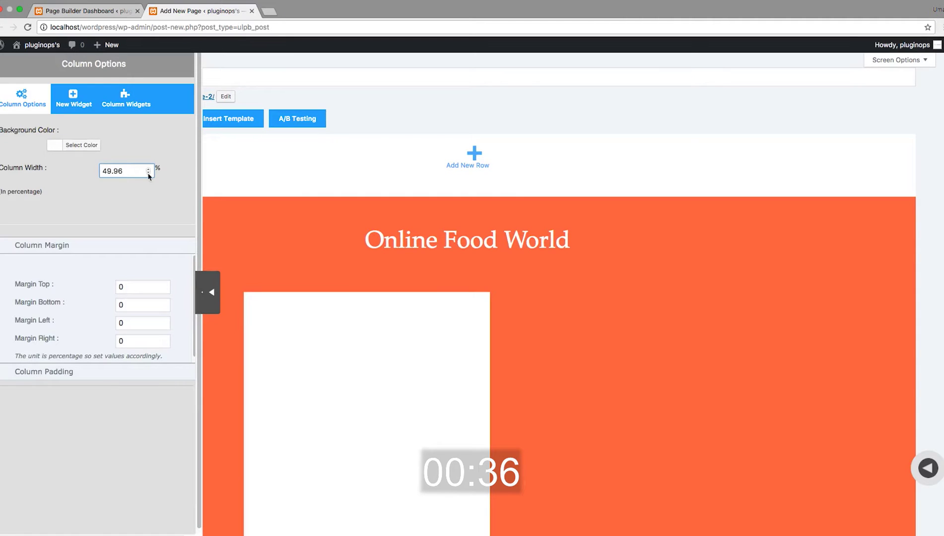
Step: Reduce the left column's width slightly and close the options
left_click(148, 173)
left_click(147, 173)
left_click(212, 292)
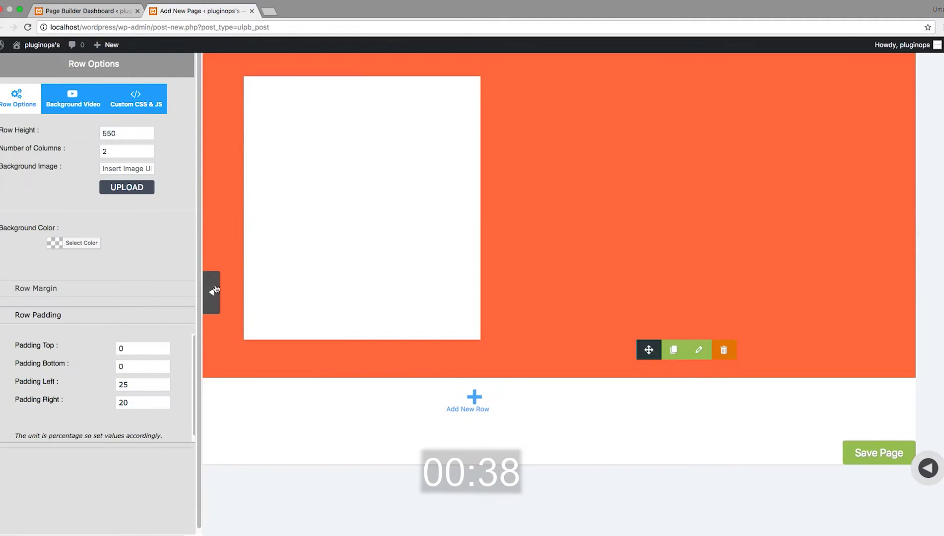
left_click(215, 289)
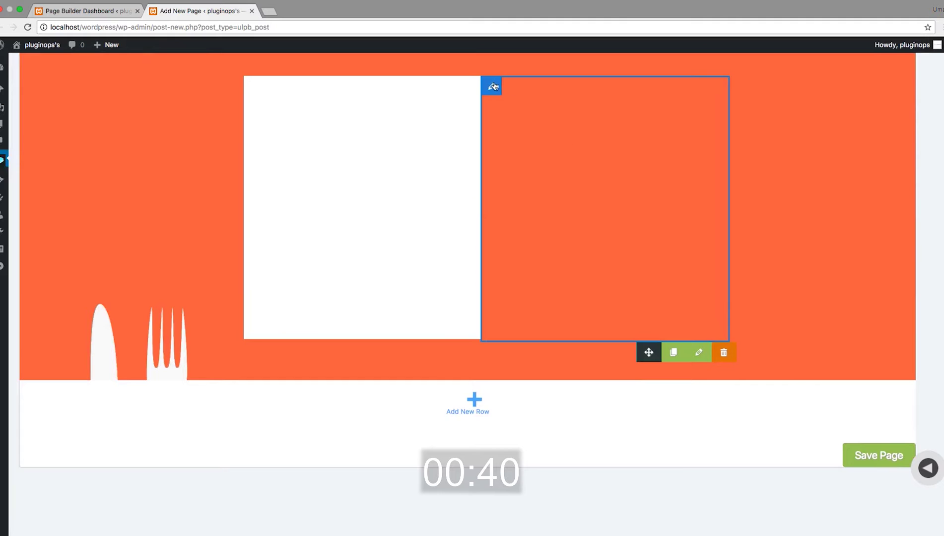
Step: Set the background color of the row's right column to white
scroll(495, 211, "up", 4)
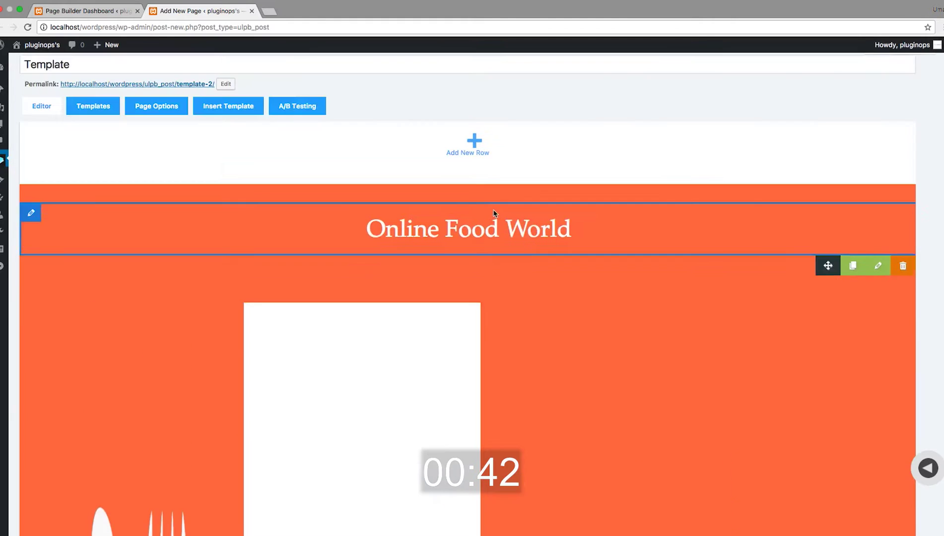
left_click(492, 289)
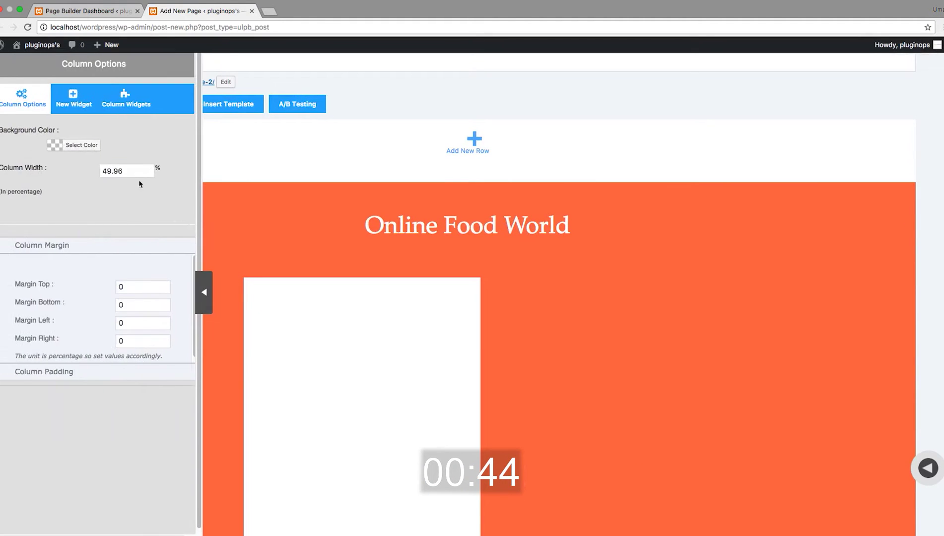
left_click(60, 144)
left_click(266, 381)
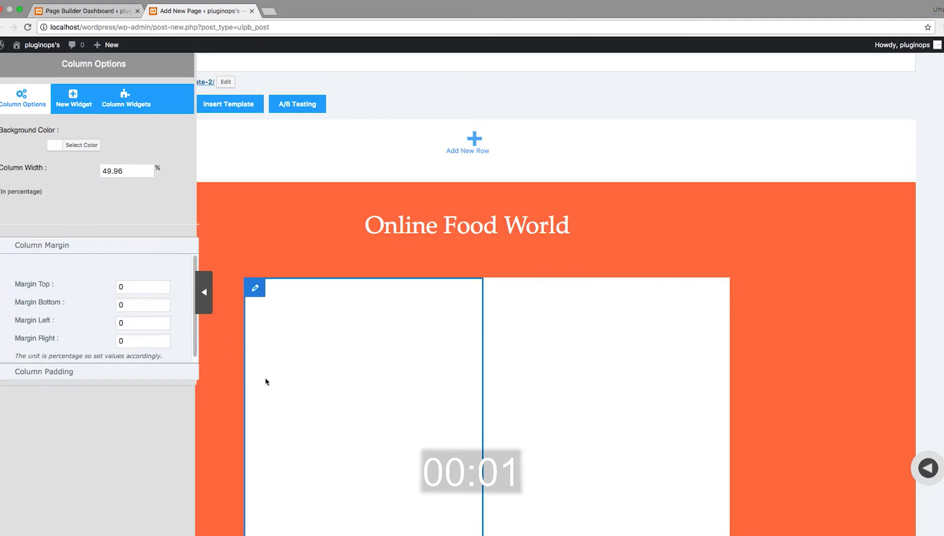
left_click(203, 298)
Step: Narrow the left column to about 40% of the row and set its right margin to 2%
scroll(213, 378, "down", 4)
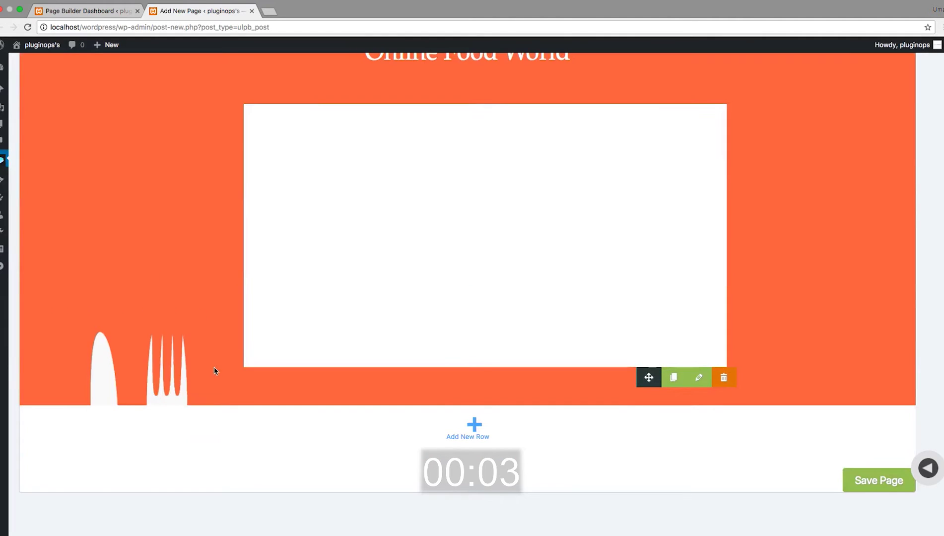
left_click_drag(482, 207, 441, 209)
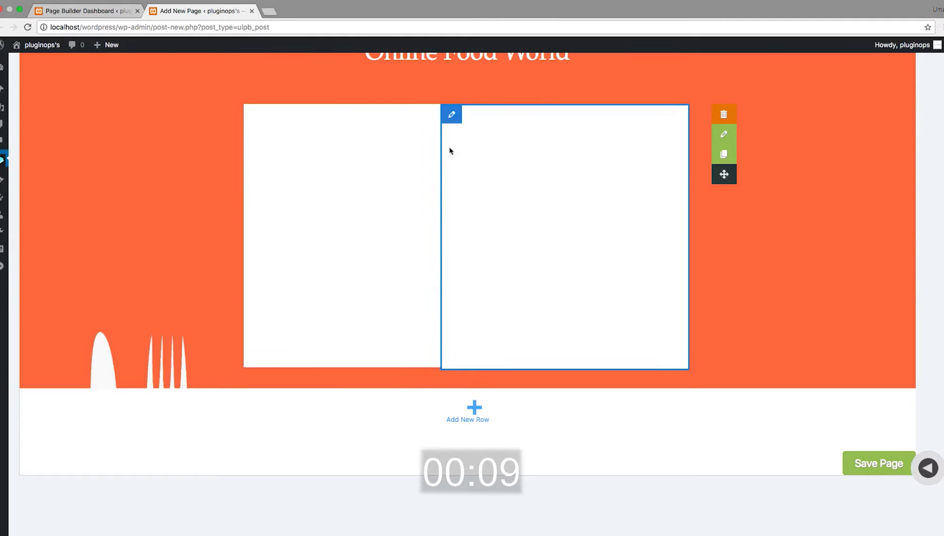
left_click(256, 115)
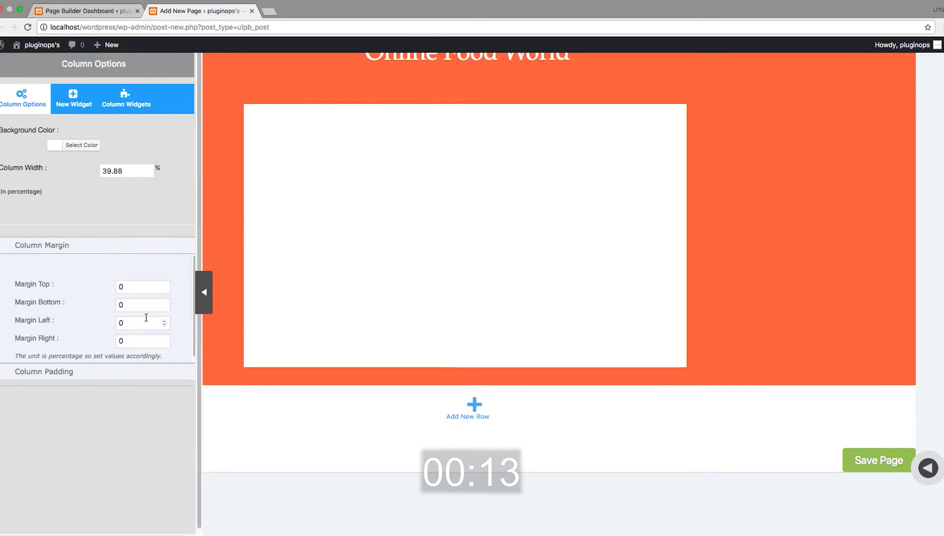
left_click(131, 341)
key("BackSpace")
type("2")
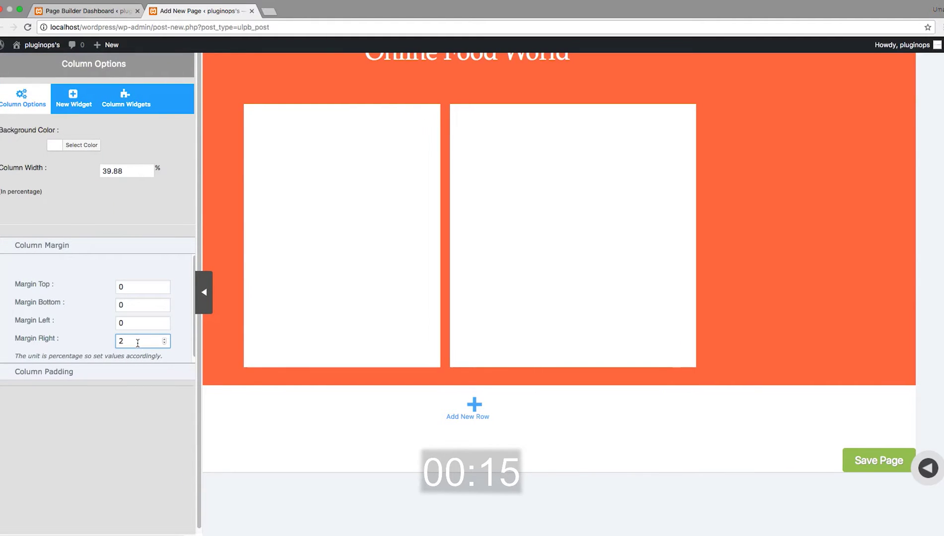
left_click(203, 292)
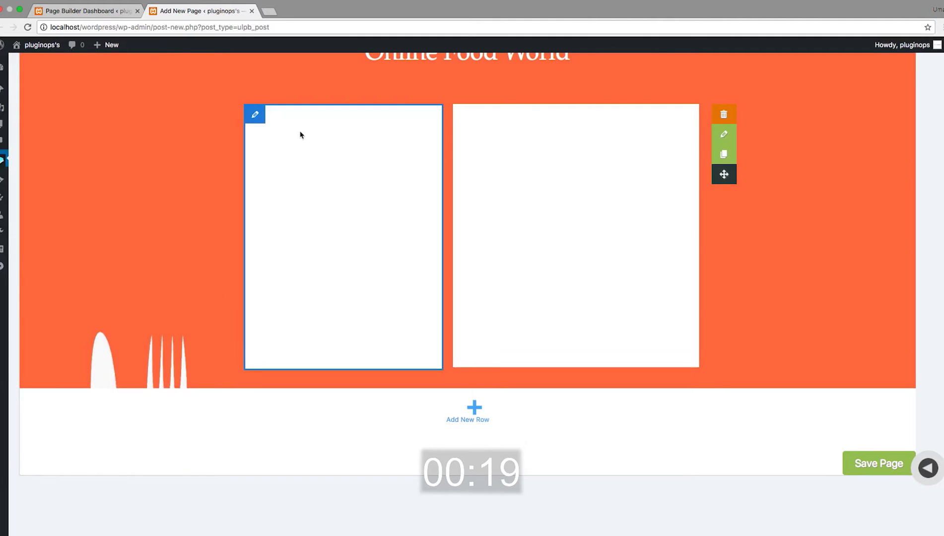
Step: Add an Image widget to the left white column
scroll(215, 379, "down", 1)
scroll(214, 398, "up", 10)
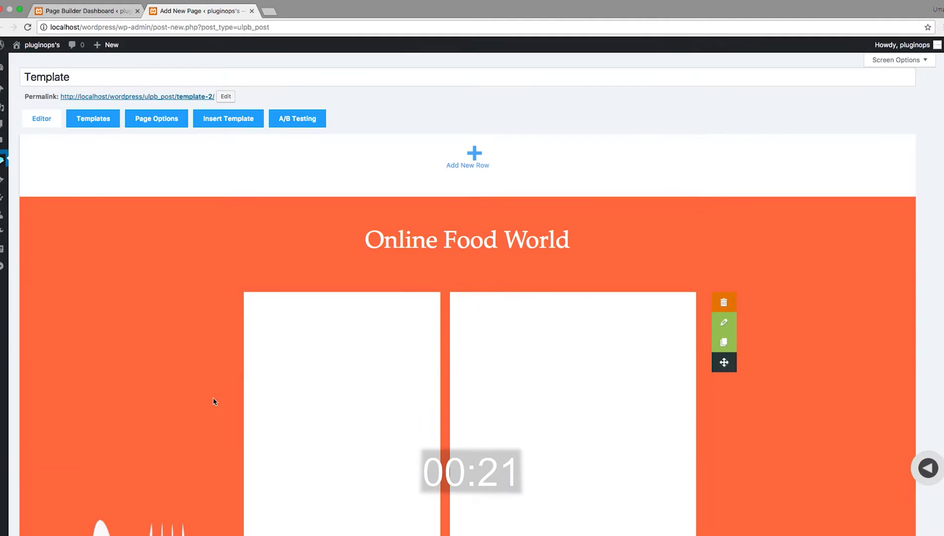
scroll(214, 398, "down", 3)
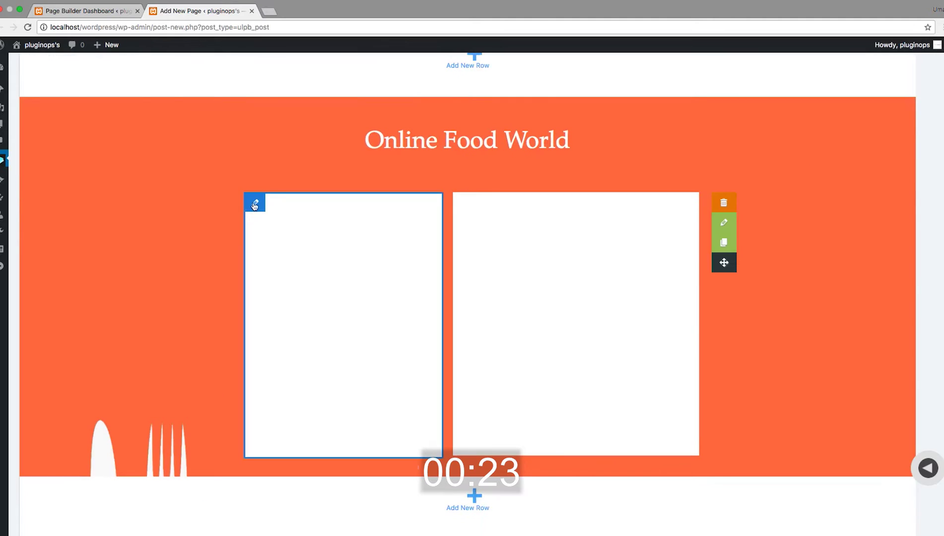
left_click(254, 205)
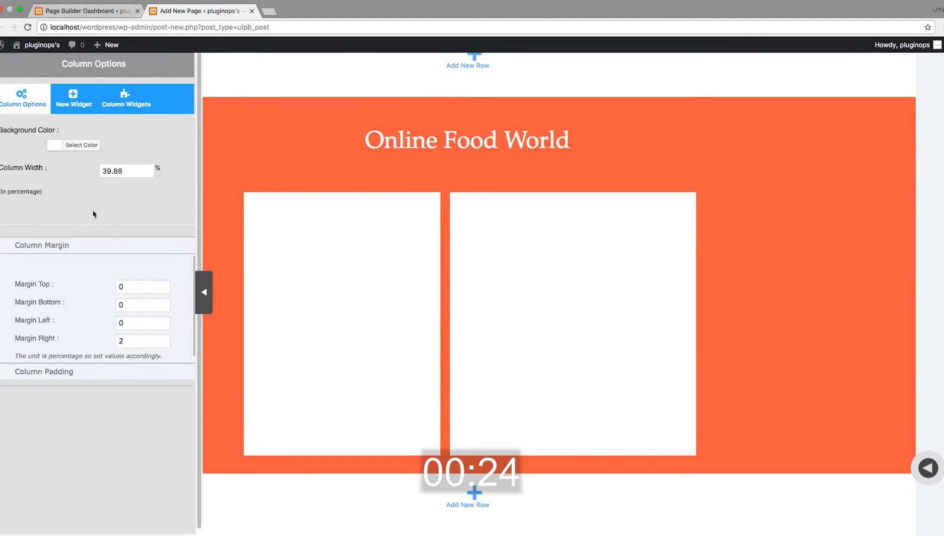
left_click(73, 98)
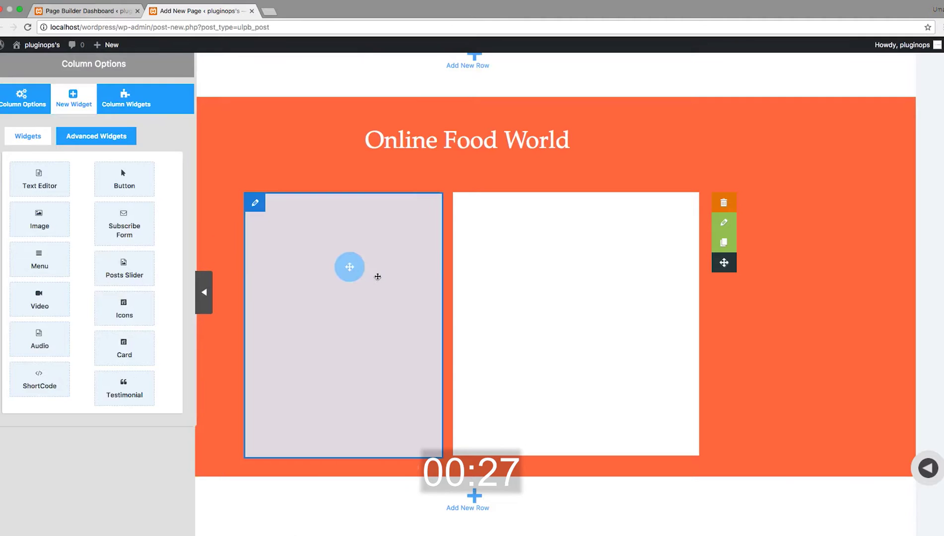
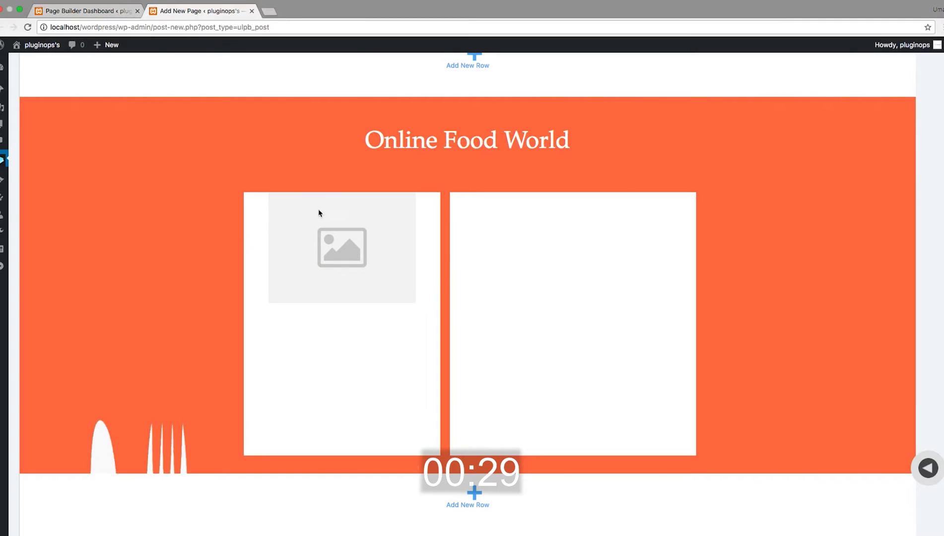
Step: Set the left column's Image widget to show brgr.png from the media library
left_click(314, 203)
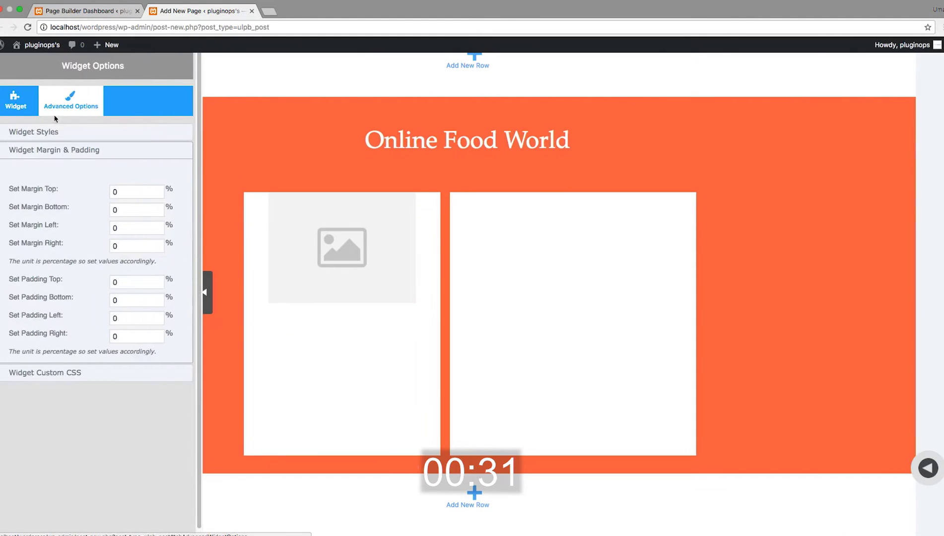
left_click(15, 101)
left_click(98, 164)
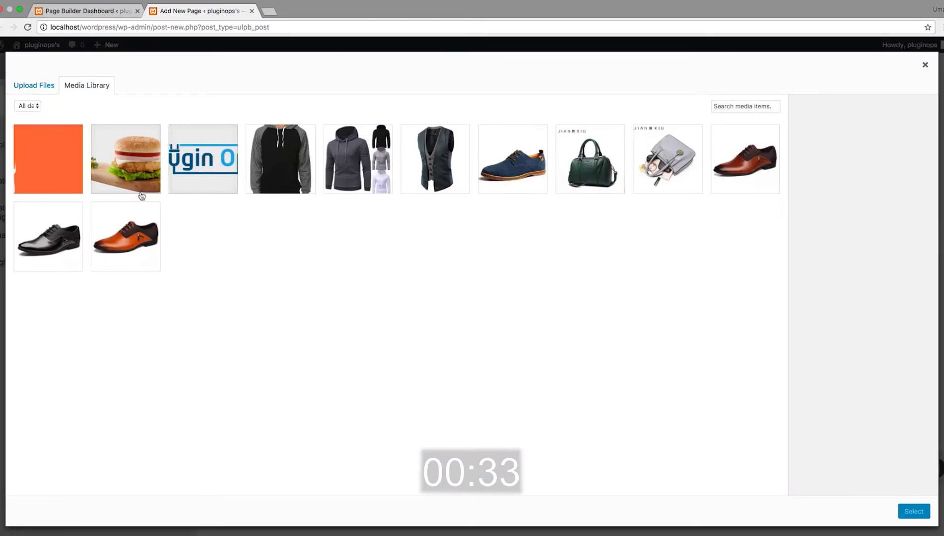
left_click(128, 172)
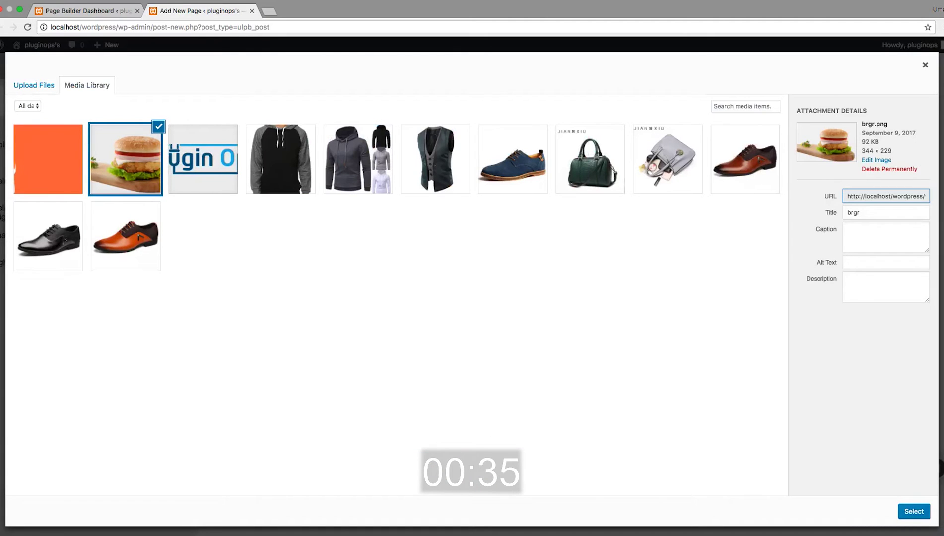
left_click(918, 519)
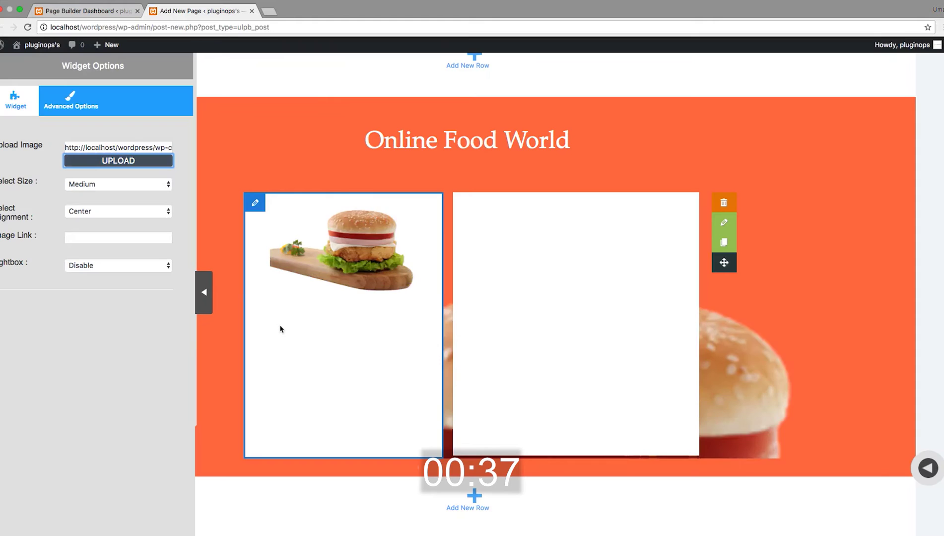
Step: Choose a larger display size for the burger image and keep its alignment set to Center
left_click(79, 187)
left_click(79, 174)
left_click(88, 212)
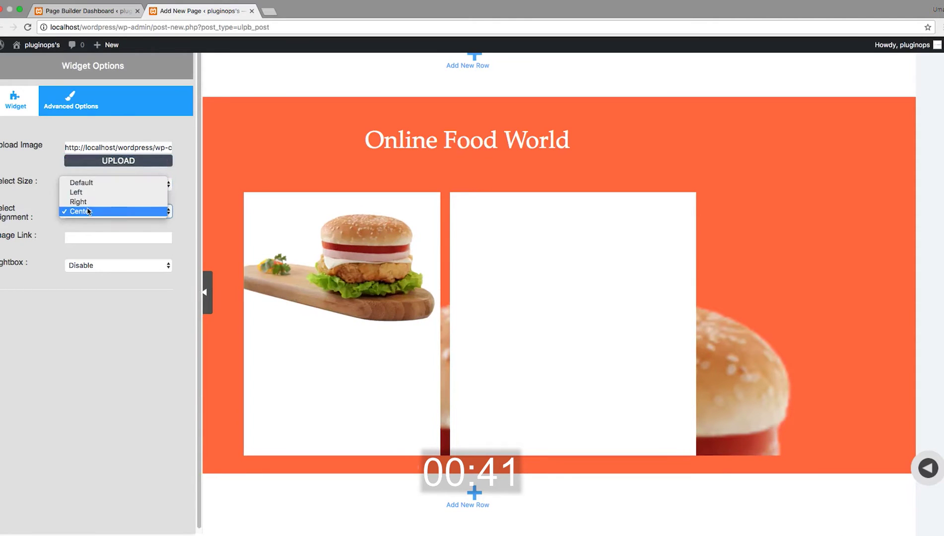
left_click(71, 101)
Step: Set the burger image widget's top margin to 25% and close its options
left_click(71, 101)
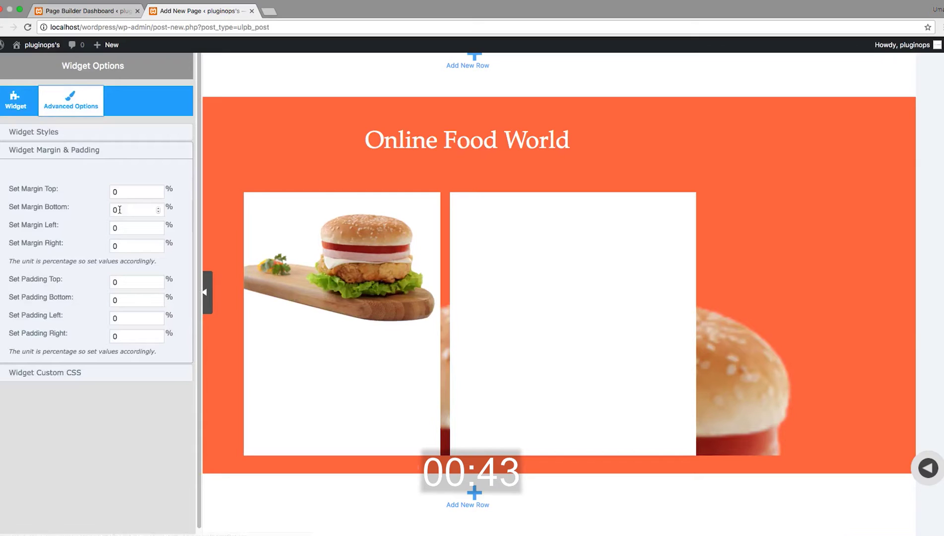
double_click(122, 194)
type("2")
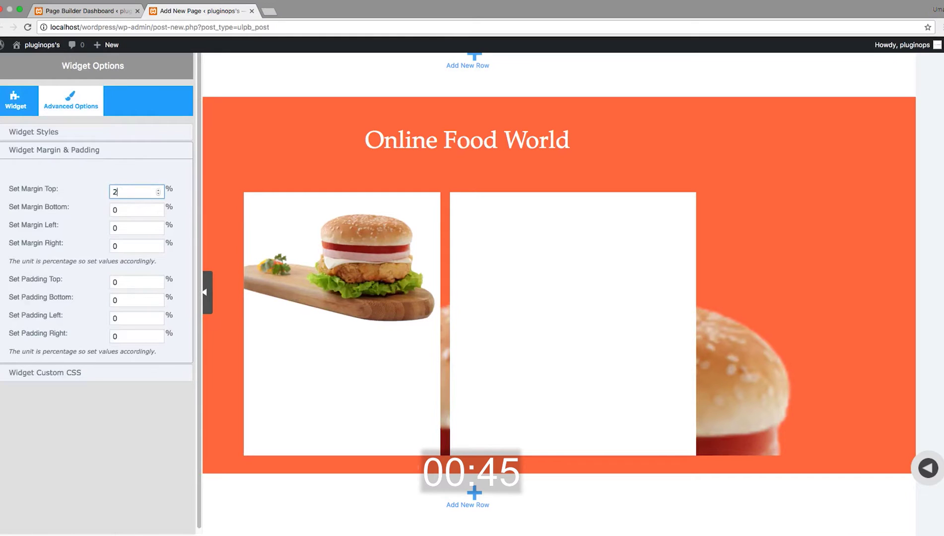
type("5")
left_click(177, 246)
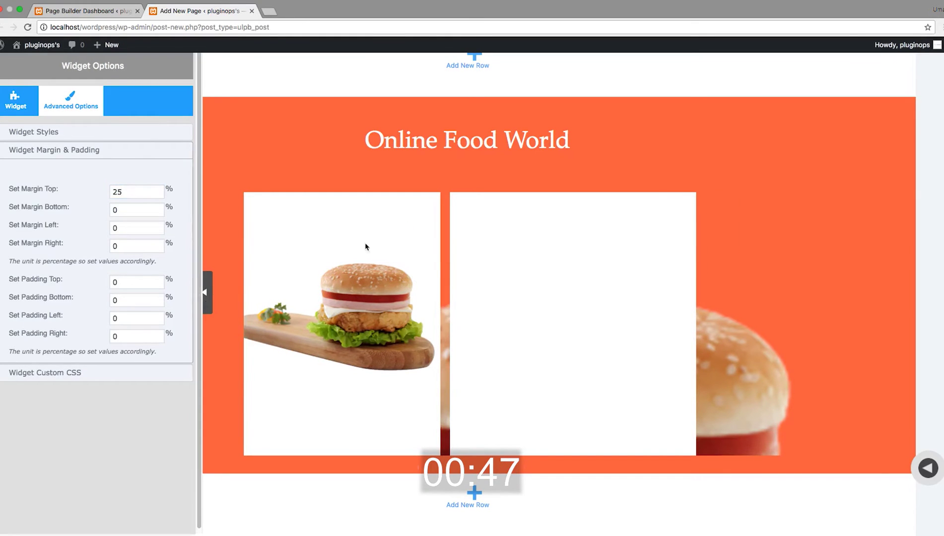
left_click(206, 297)
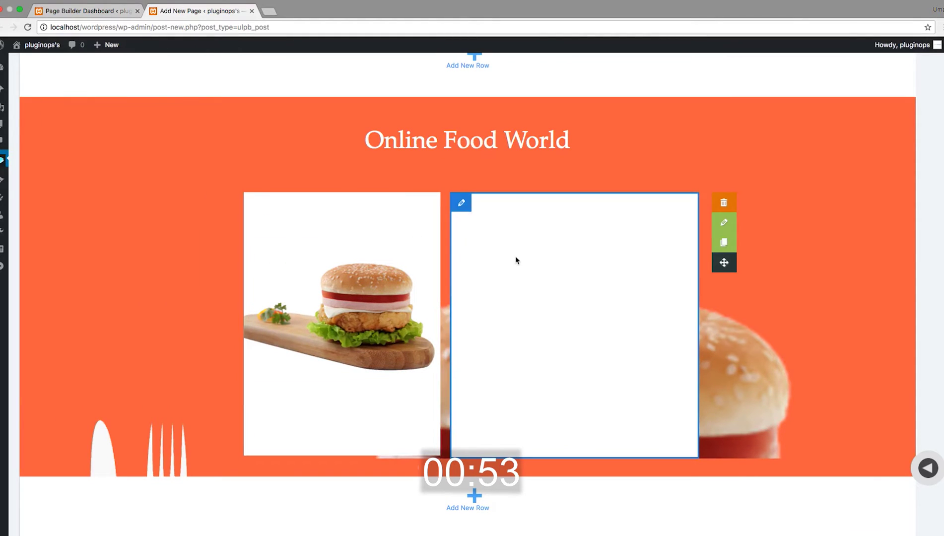
Step: Add a Text Editor widget to the right white column and replace its placeholder text with "SIGN UP"
left_click(469, 210)
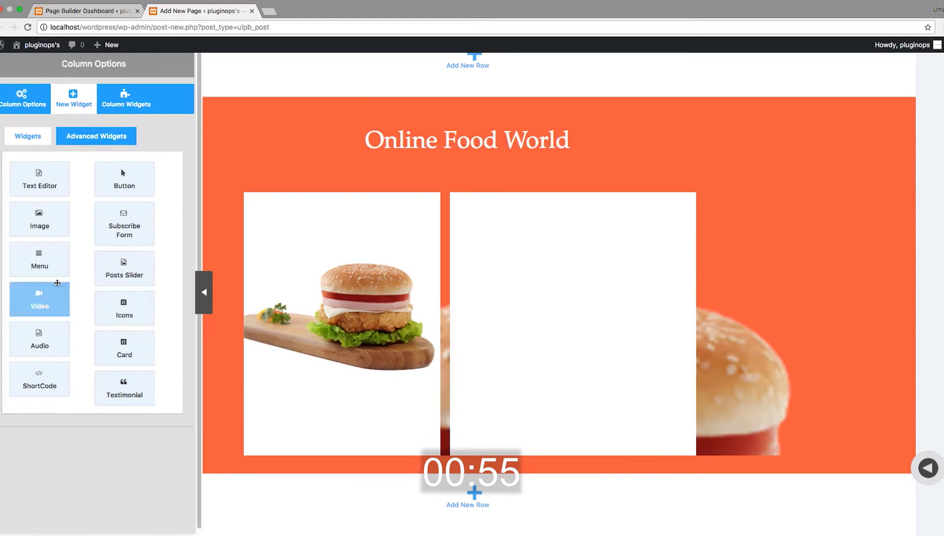
left_click_drag(37, 189, 499, 293)
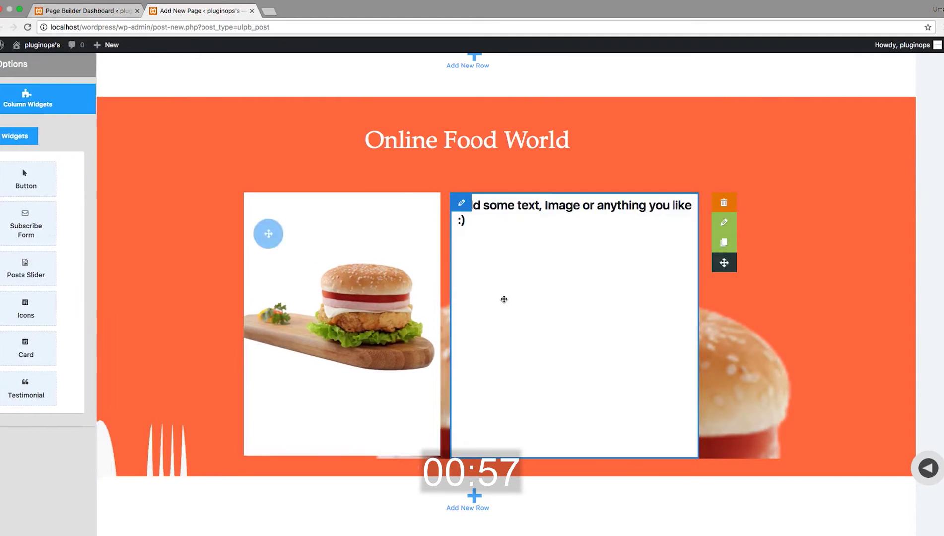
left_click(464, 202)
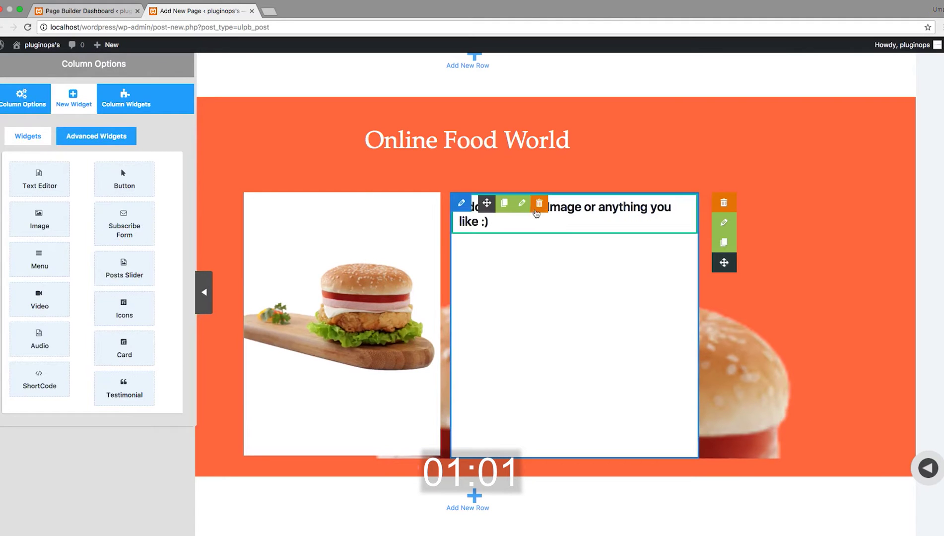
left_click(522, 203)
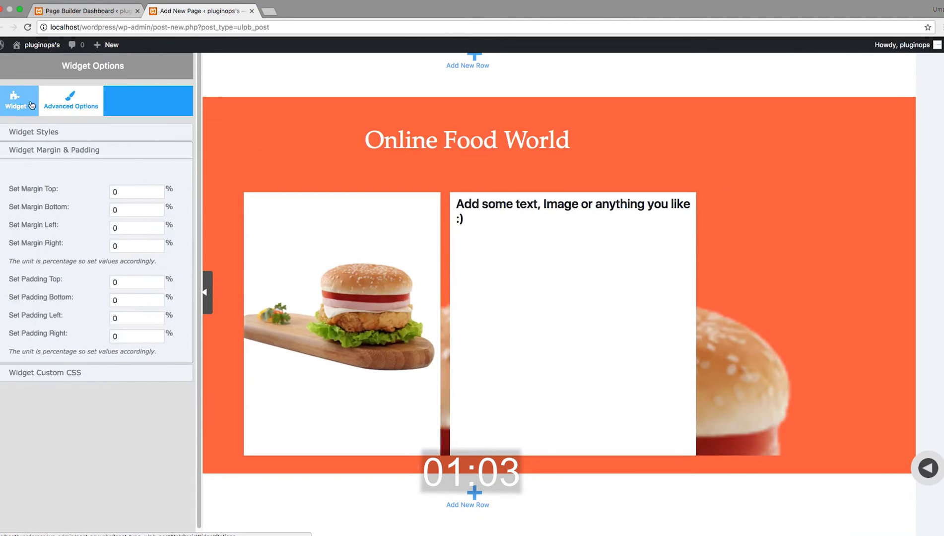
left_click_drag(56, 284, 14, 268)
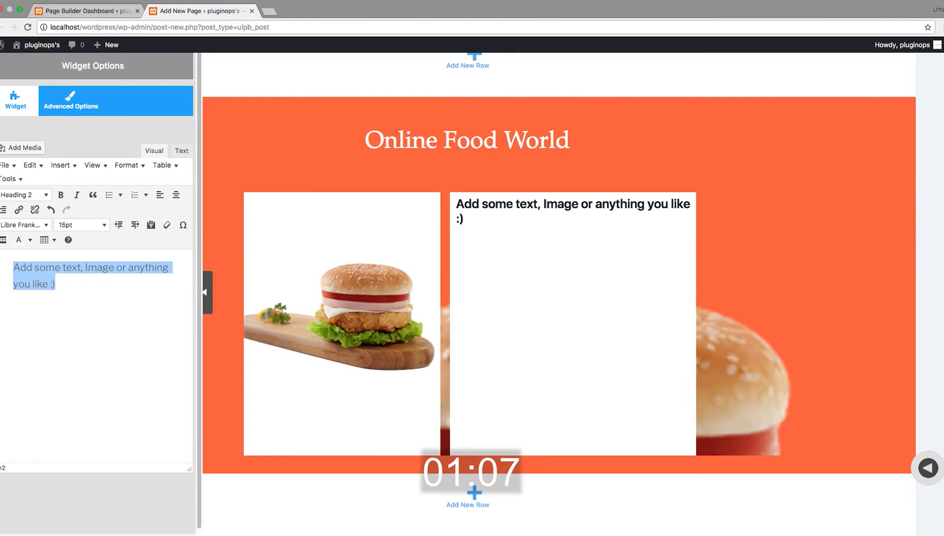
type("SIGN UP")
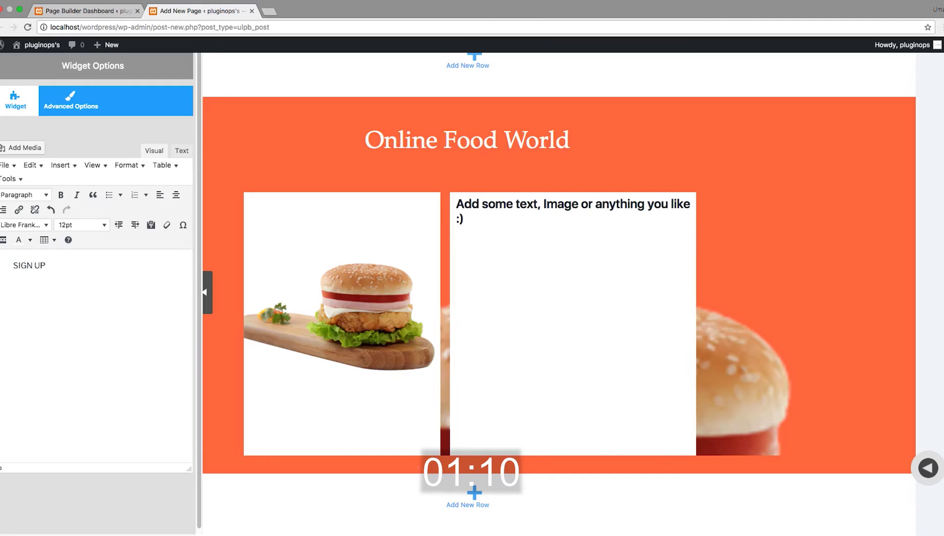
Step: Center the "SIGN UP" text and set its font to Georgia
triple_click(28, 266)
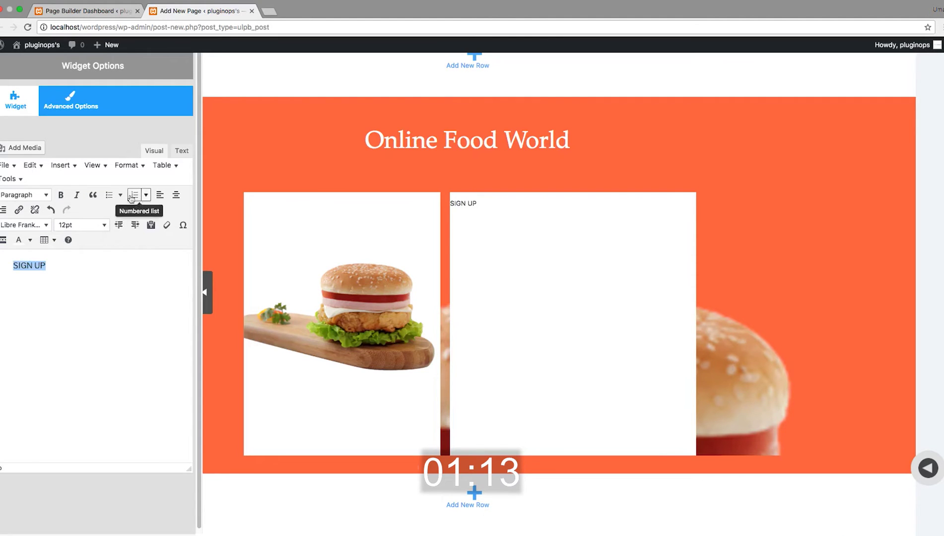
left_click(176, 194)
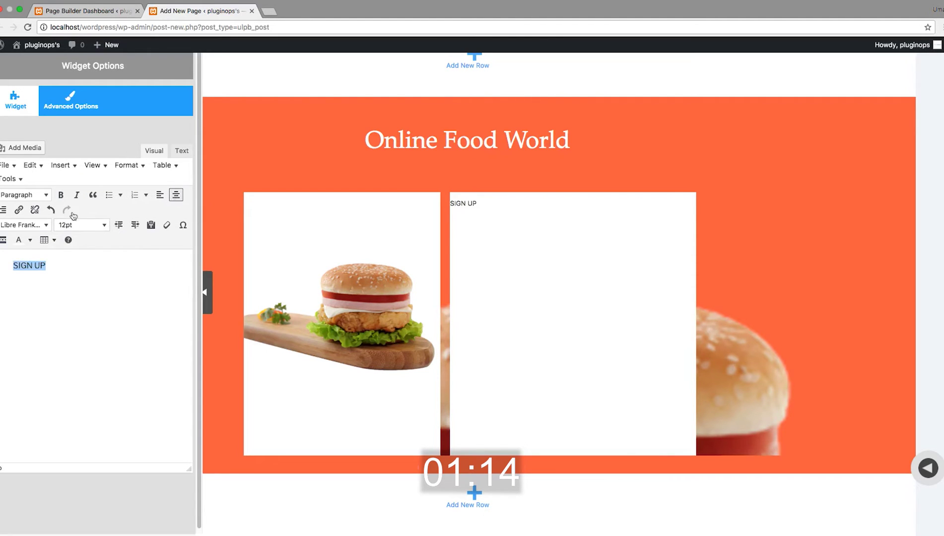
left_click(40, 227)
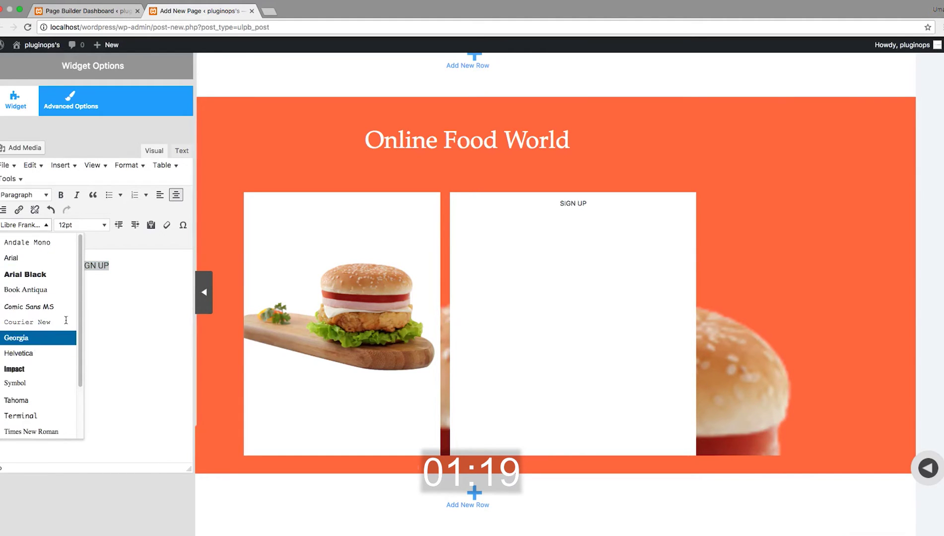
left_click(36, 340)
Step: Apply the custom text color fd734c to the "SIGN UP" text
left_click(30, 240)
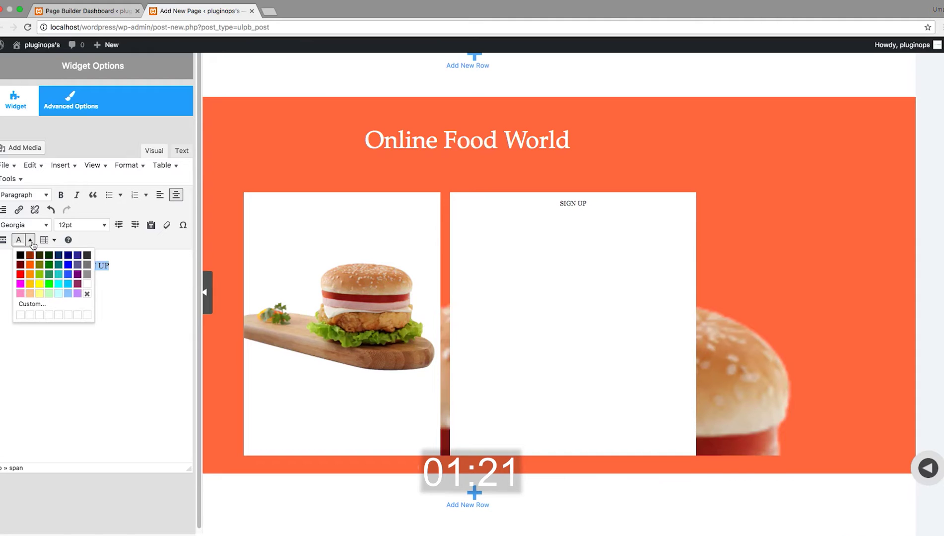
left_click(33, 305)
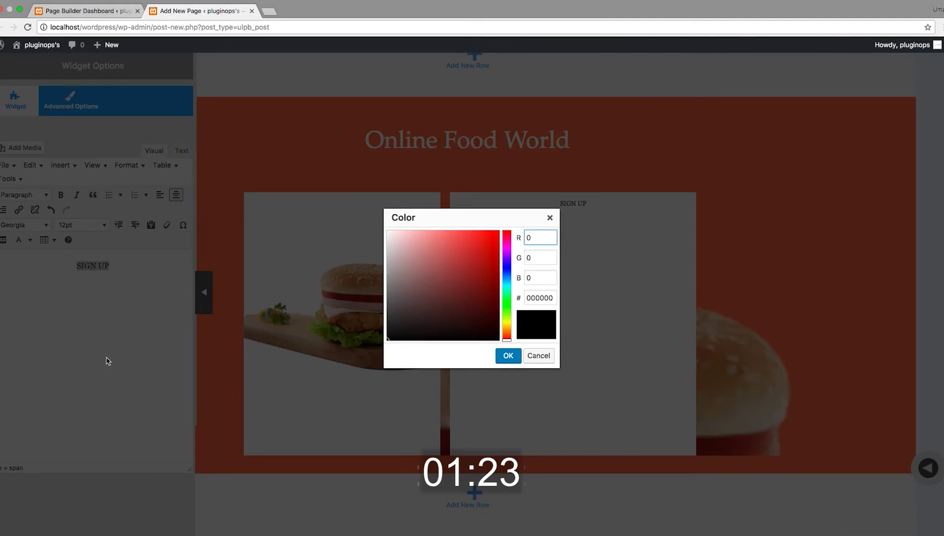
double_click(546, 296)
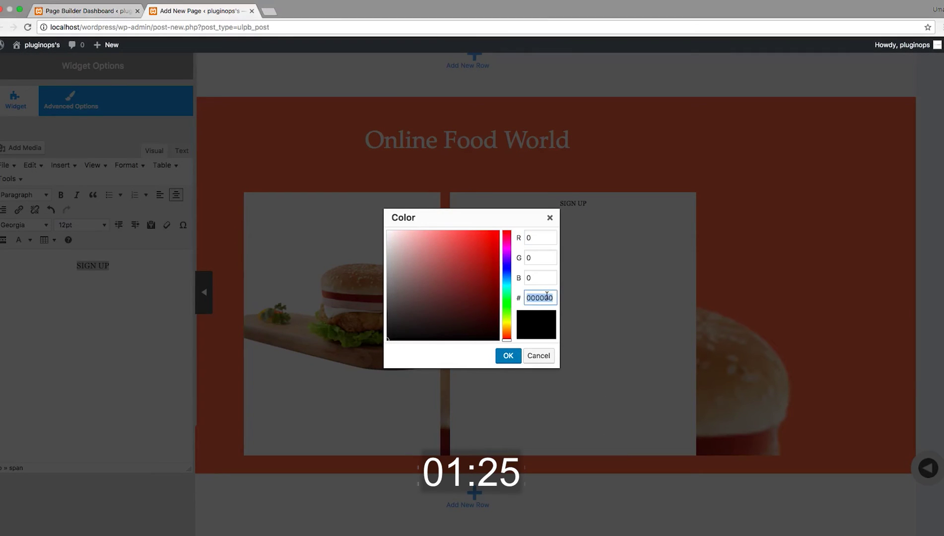
type("fd734c")
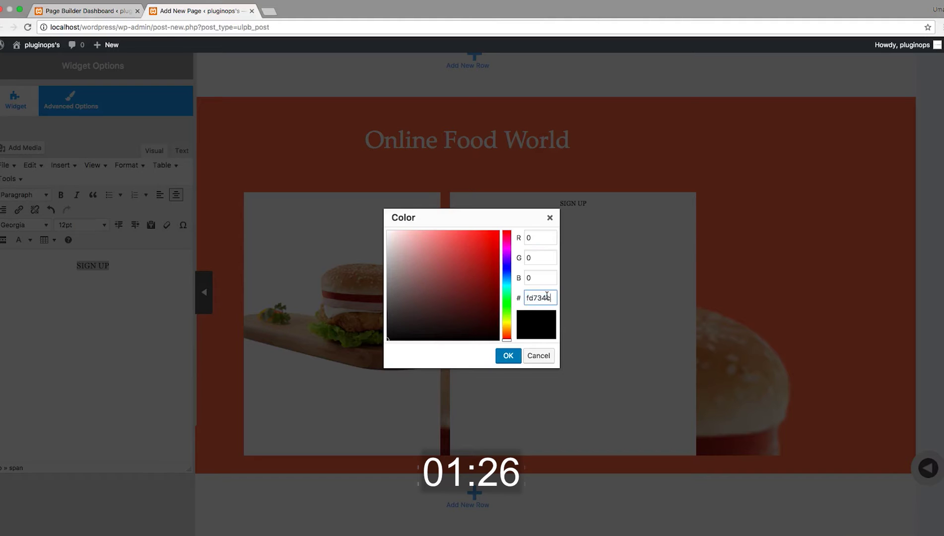
left_click(509, 356)
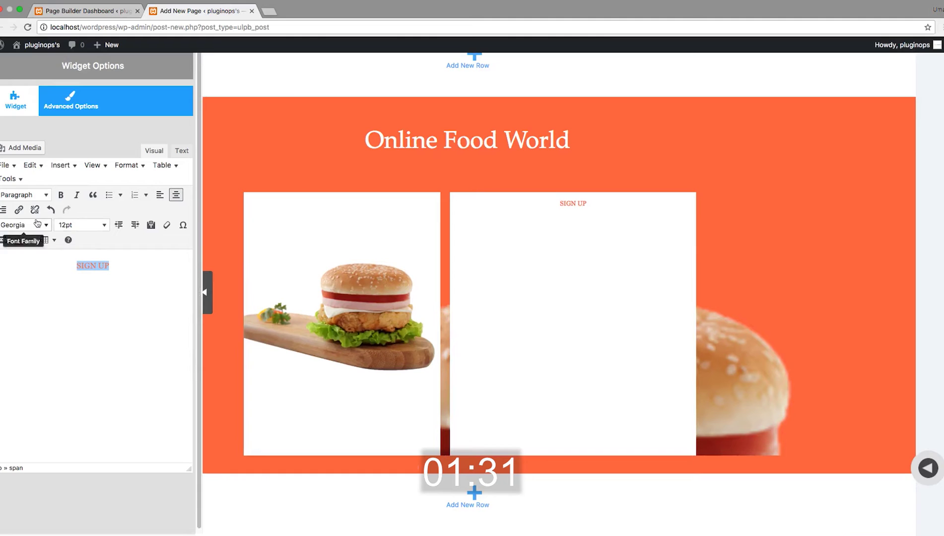
Step: Format the "SIGN UP" text as Heading 1 with a 24pt font size
left_click(25, 195)
left_click(65, 231)
left_click(80, 225)
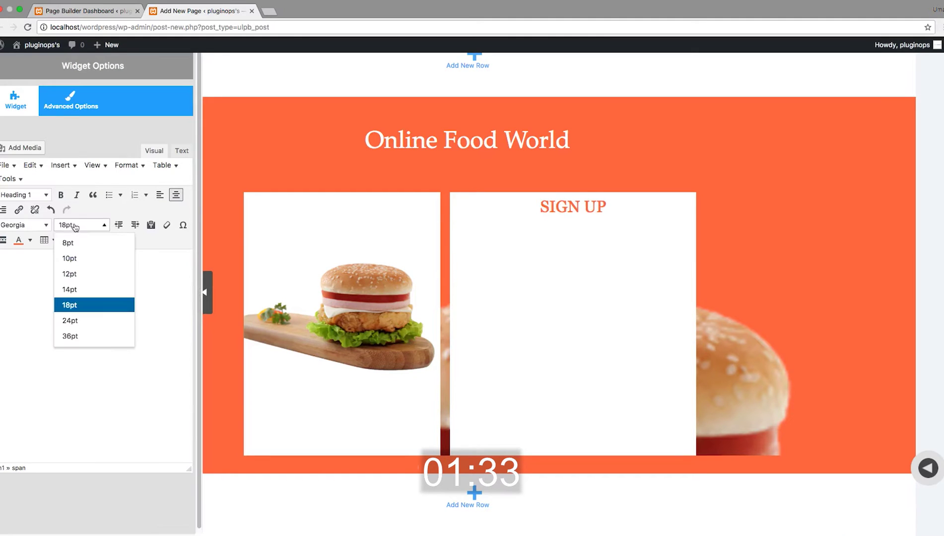
left_click(70, 321)
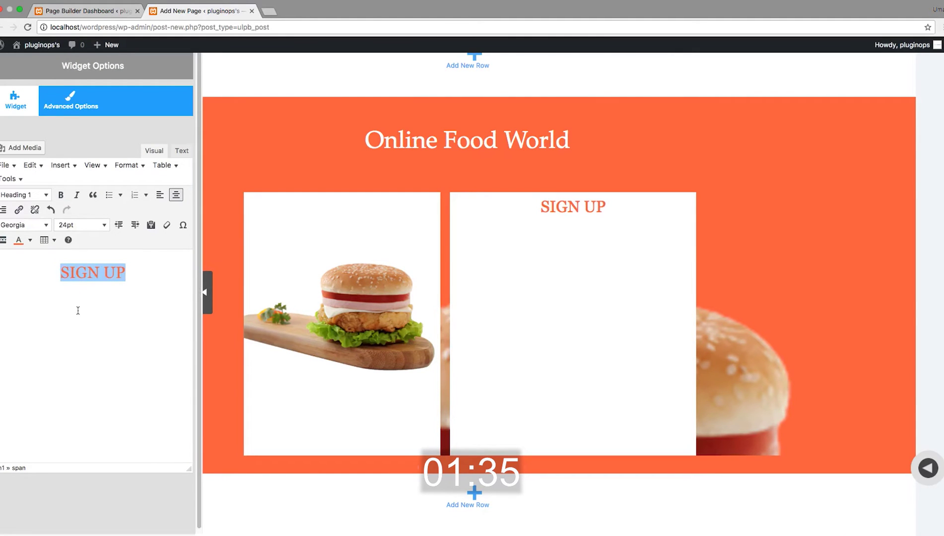
left_click(106, 276)
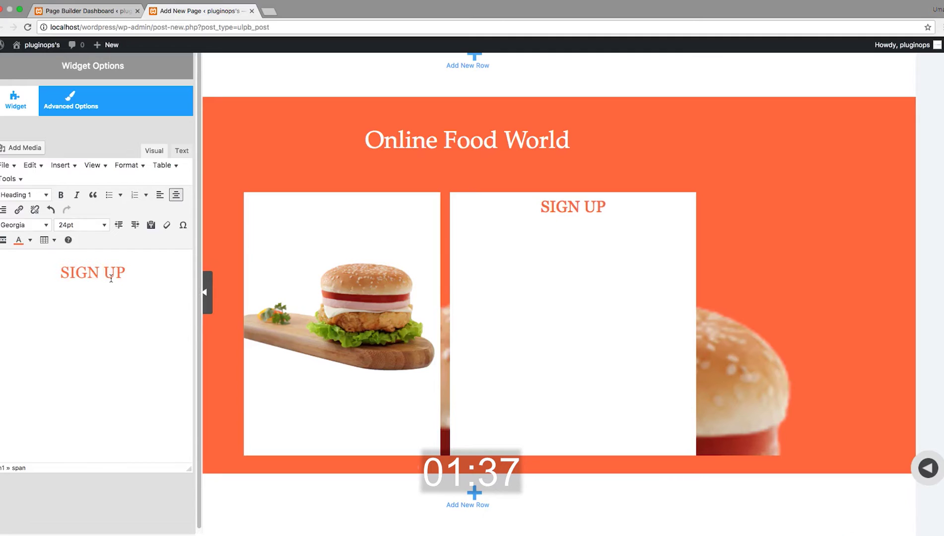
Step: Set the "SIGN UP" text widget's top margin to 10% and close its options
left_click(64, 100)
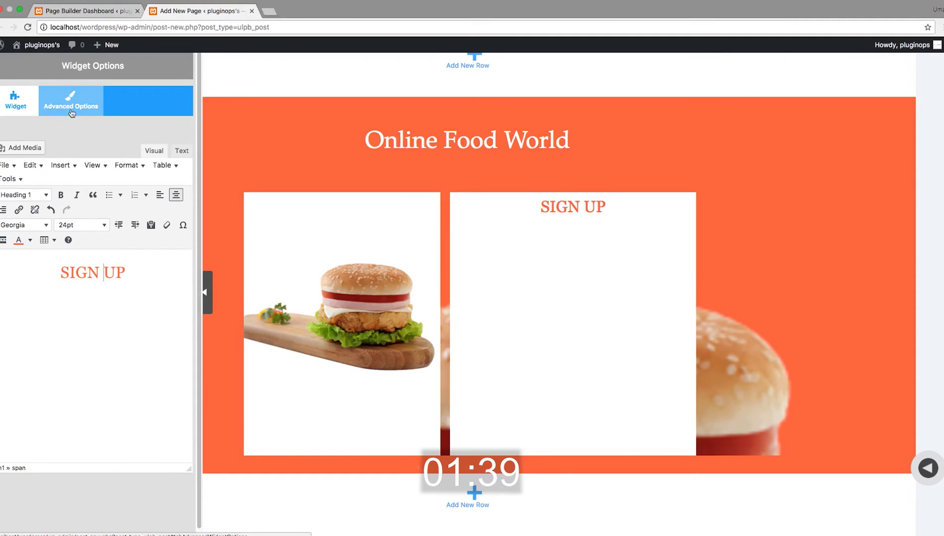
double_click(130, 193)
type("10")
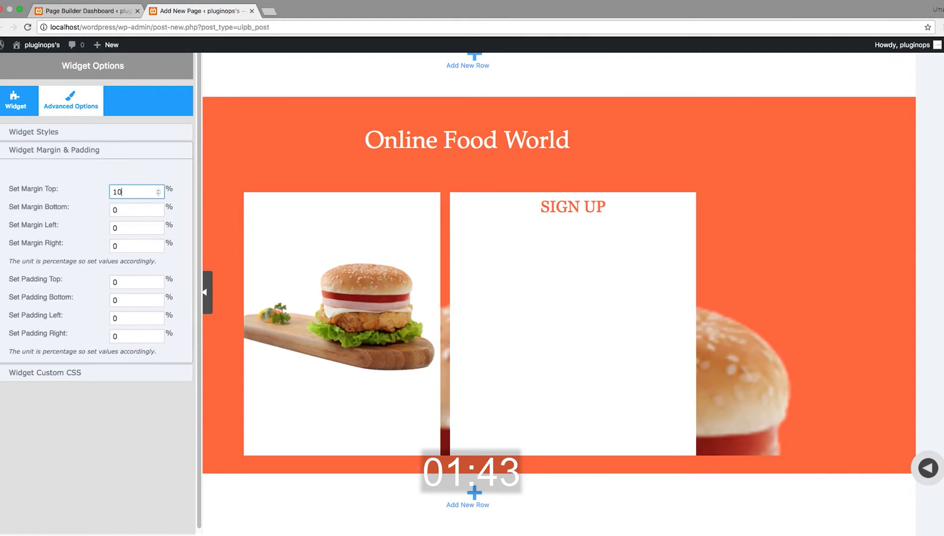
left_click(130, 183)
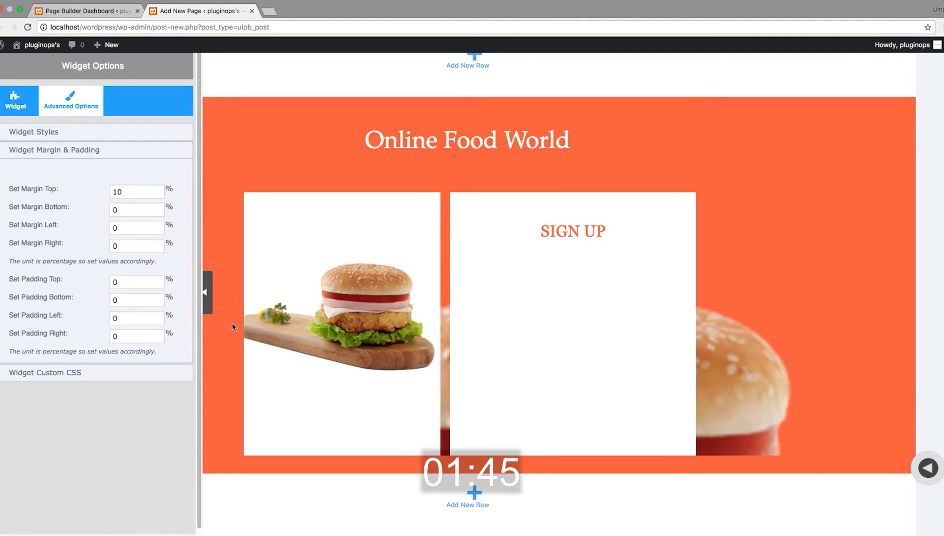
left_click(208, 304)
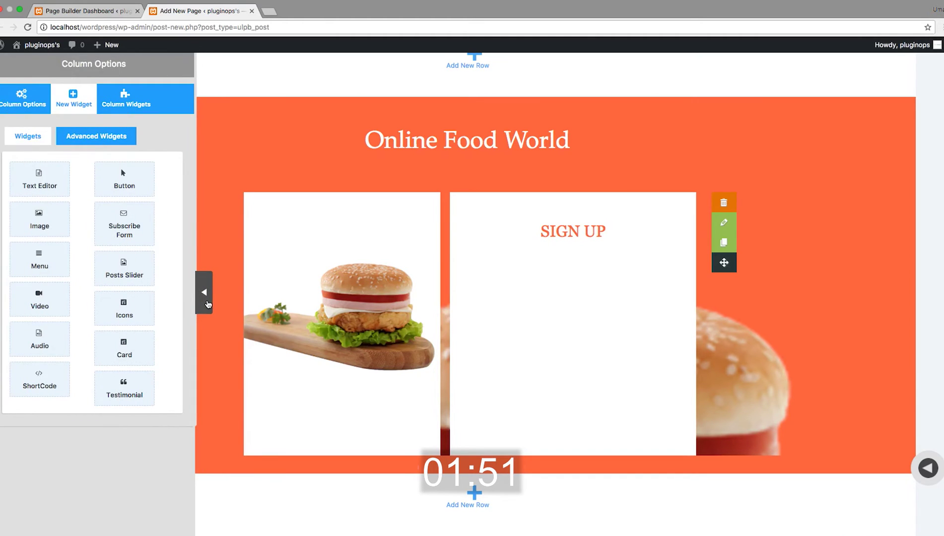
Step: Add a Subscribe Form widget below the "SIGN UP" heading and set its button text to "SIGN UP"
left_click_drag(126, 226, 570, 281)
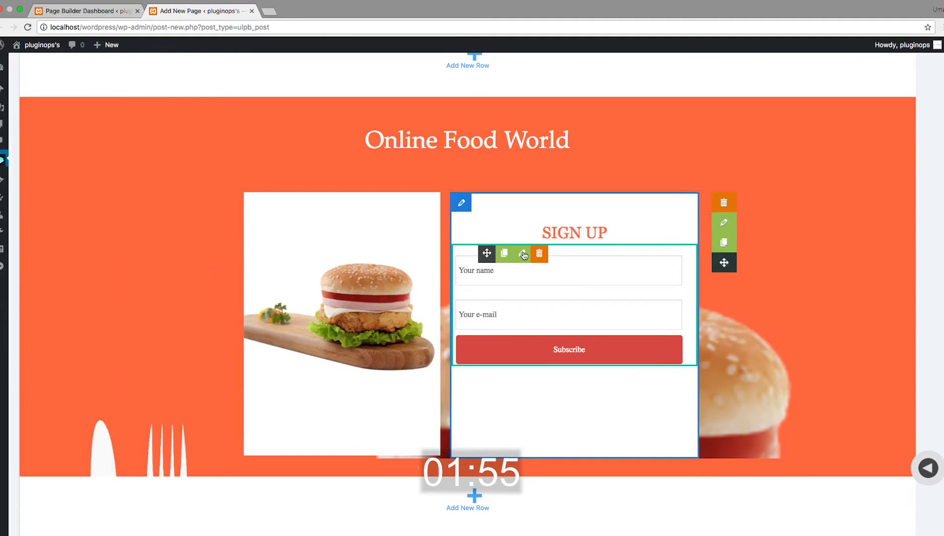
left_click(523, 254)
left_click(16, 99)
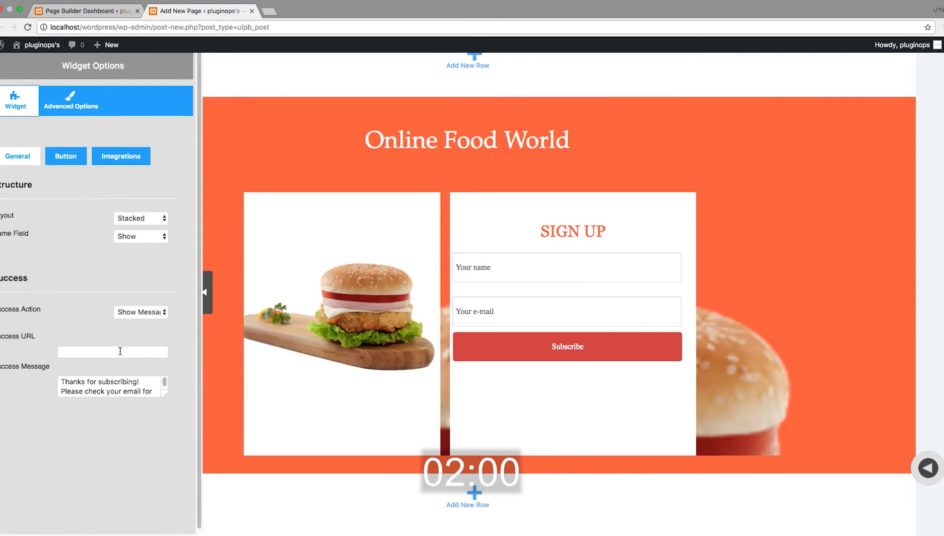
left_click(65, 155)
double_click(105, 202)
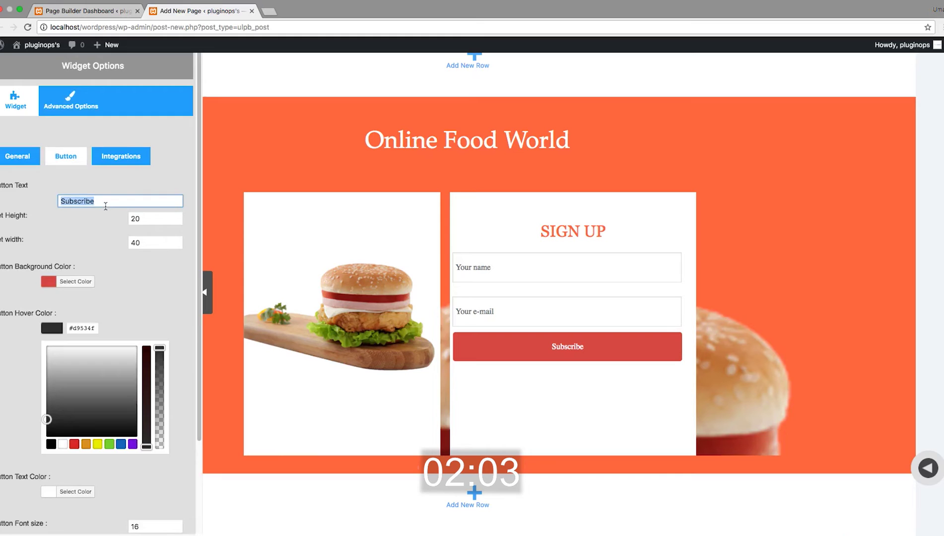
type("SIGN UP")
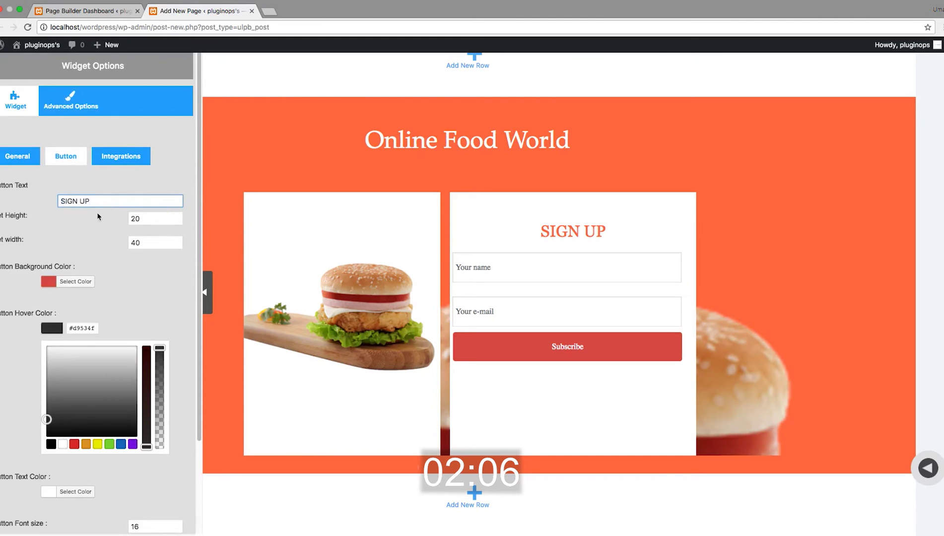
left_click(95, 222)
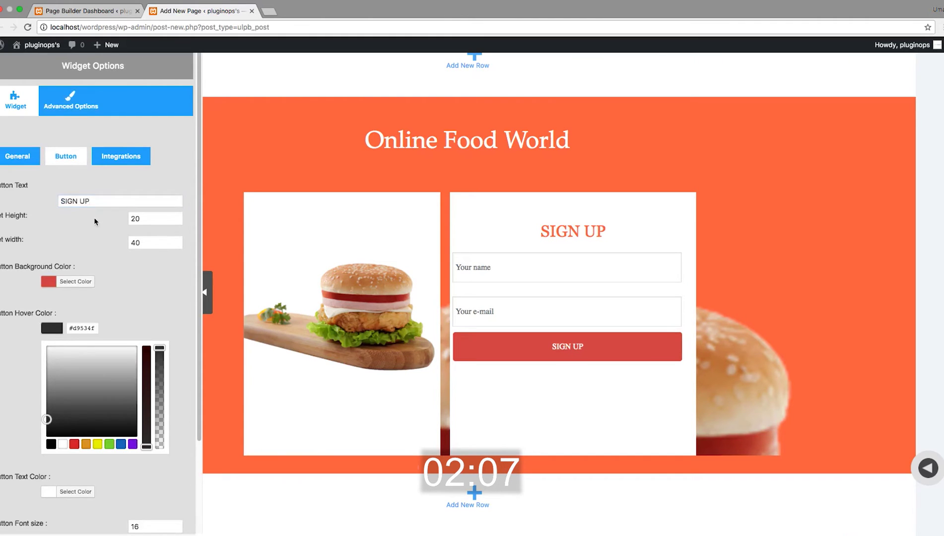
Step: Set the subscribe form button's background color to #fd734c
left_click(90, 281)
double_click(139, 283)
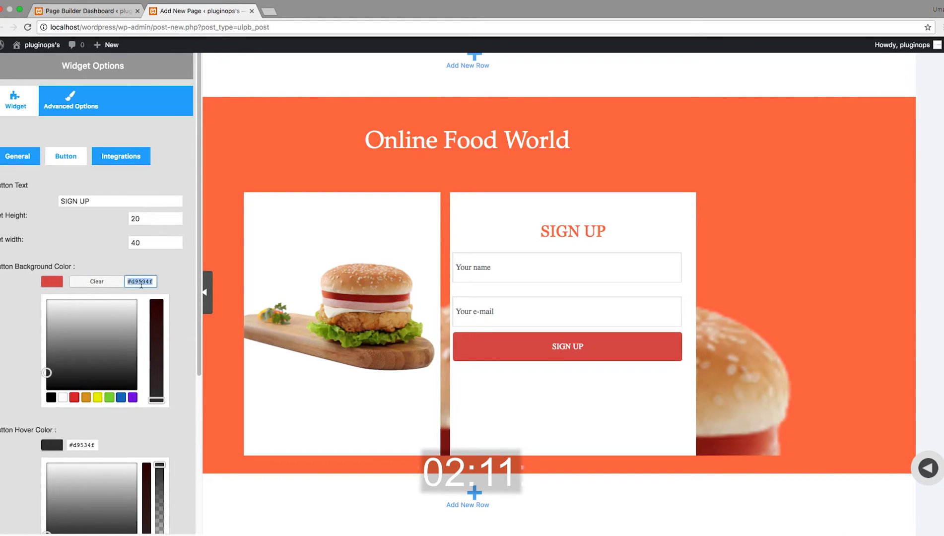
left_click(155, 272)
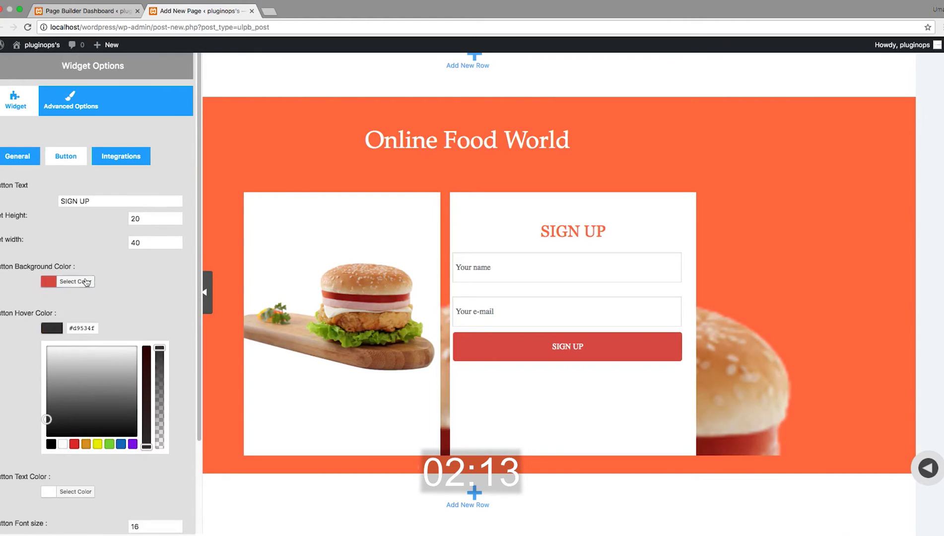
left_click(74, 281)
double_click(146, 282)
double_click(137, 281)
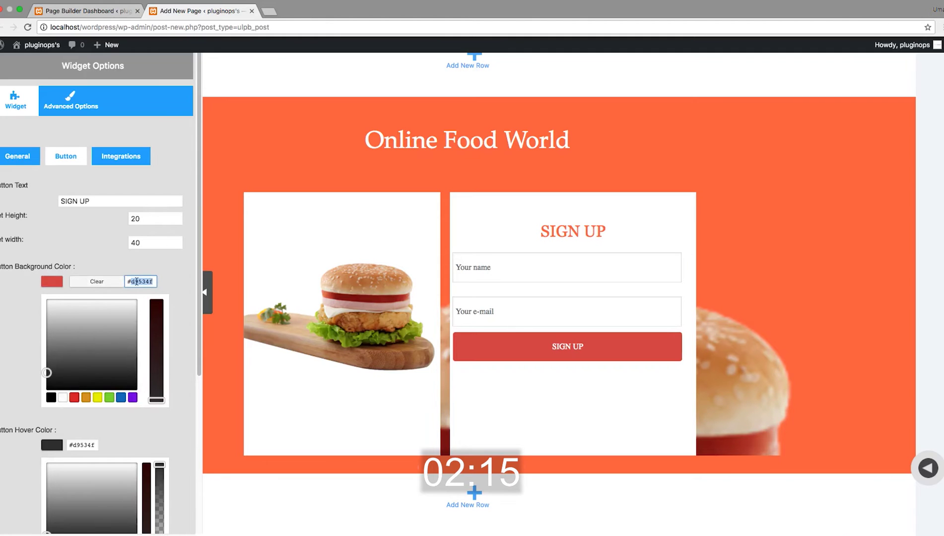
key("ctrl+v")
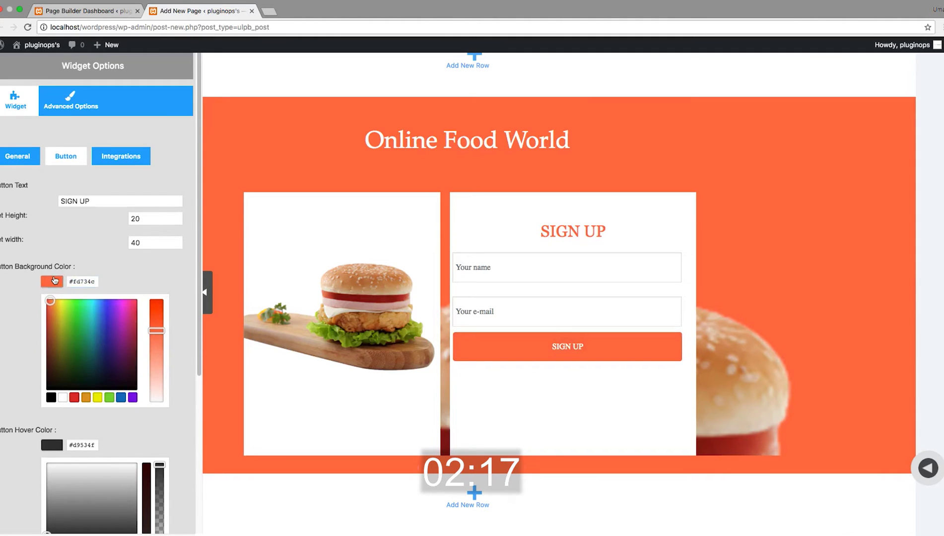
left_click(55, 281)
Step: Set the subscribe form button's background color to transparent
left_click(84, 282)
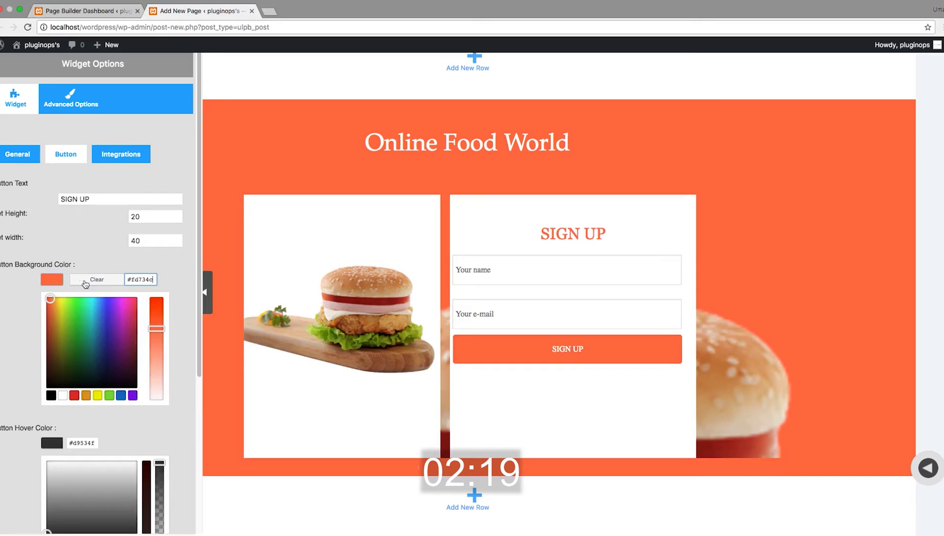
type("trans")
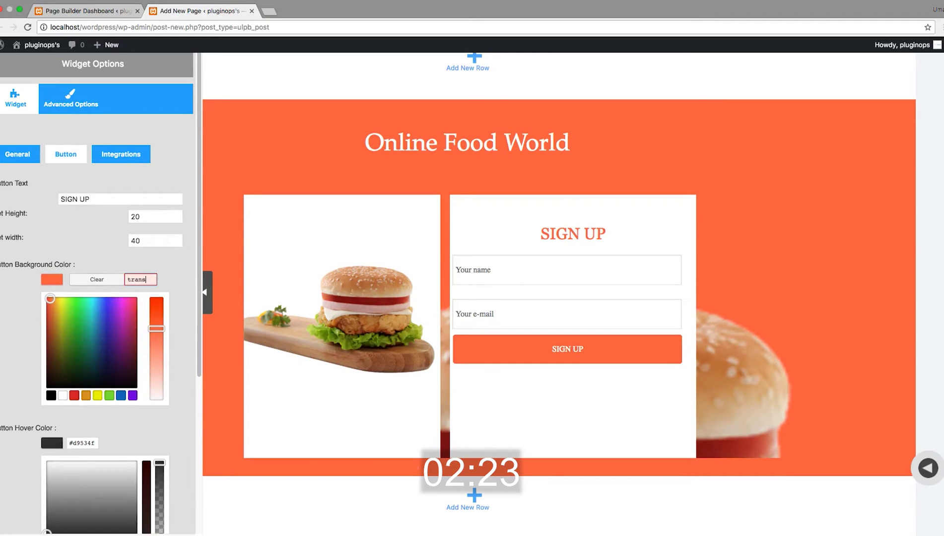
type("parent")
left_click(147, 266)
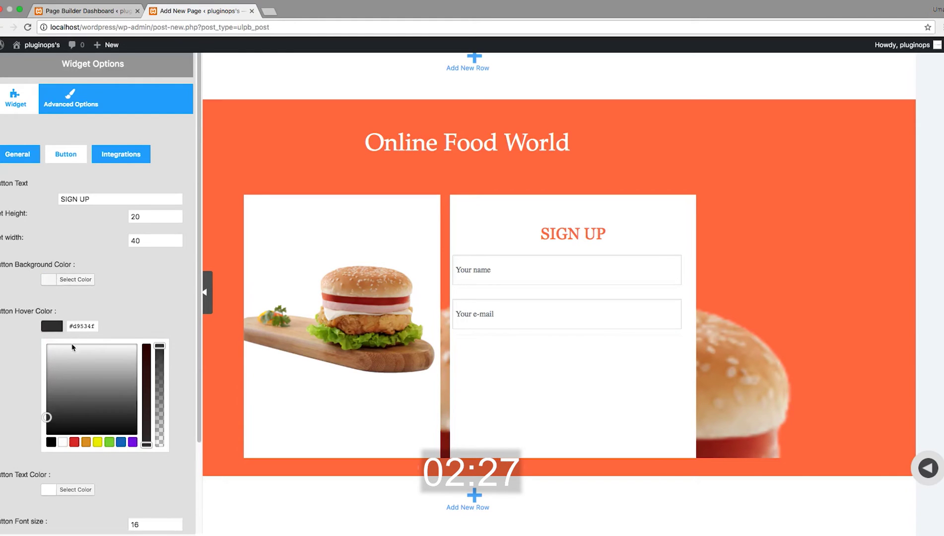
Step: Set the subscribe form button's text color to the orange #fd734c
left_click(47, 310)
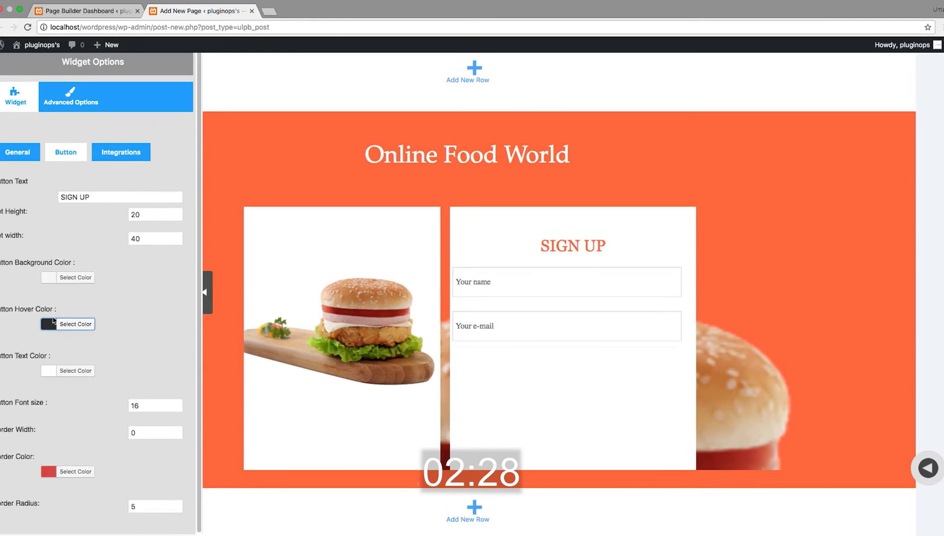
left_click(67, 371)
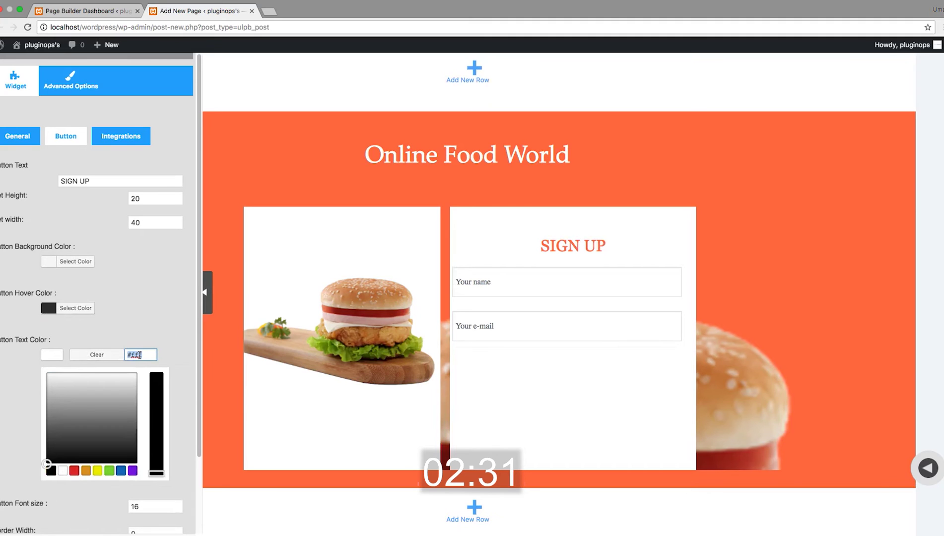
left_click(68, 354)
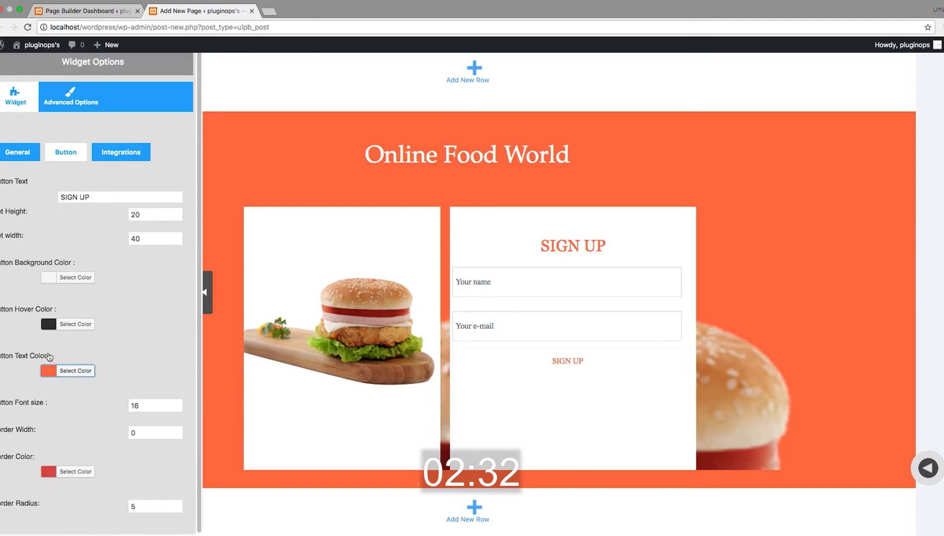
Step: Give the subscribe form button an orange #fd734c border with a width of 3
left_click(76, 471)
left_click(138, 456)
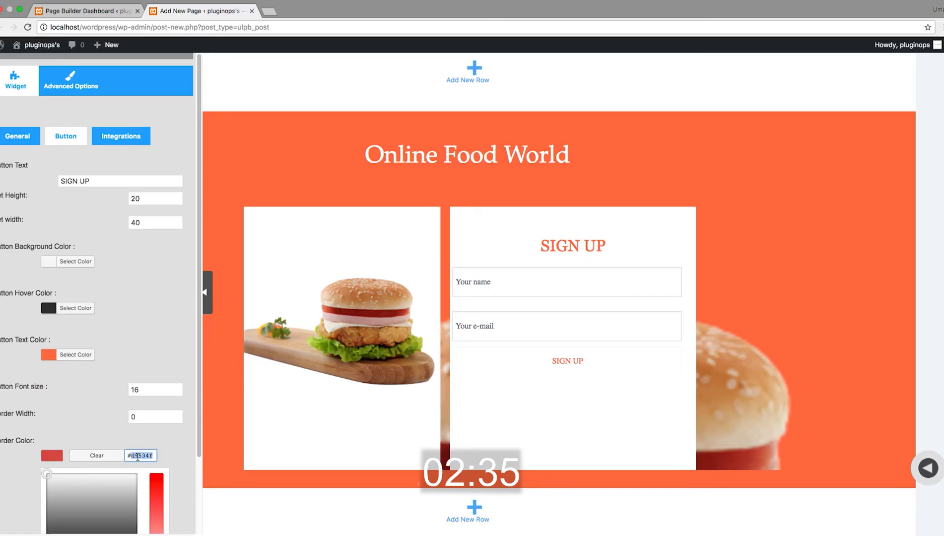
left_click(52, 455)
left_click(148, 431)
key("Up")
key("Up")
key("Up")
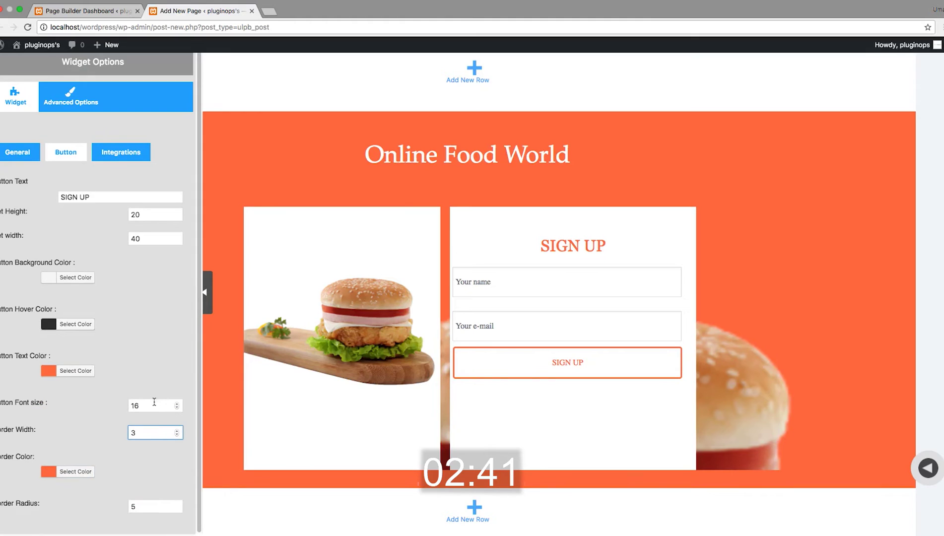
left_click(146, 509)
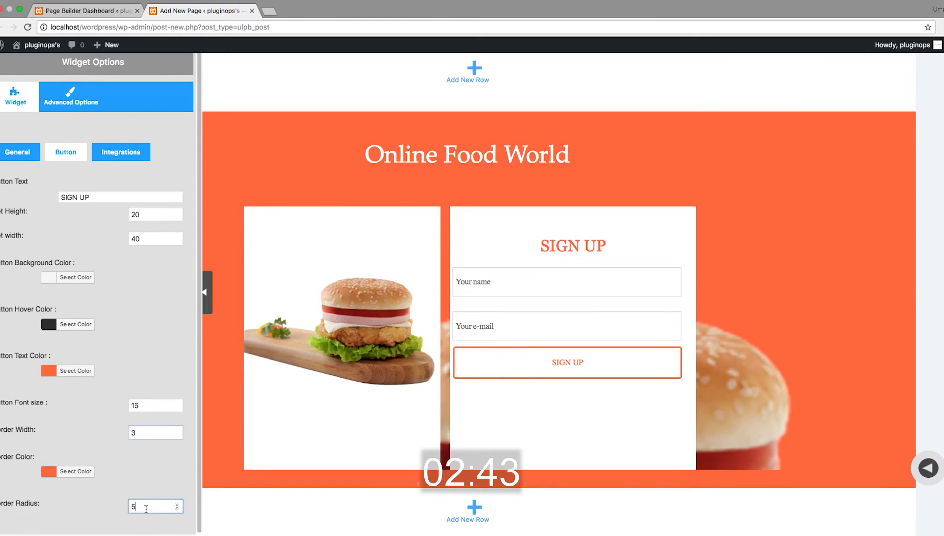
Step: Set the subscribe form button's hover color to a lighter shade of the orange
left_click(55, 324)
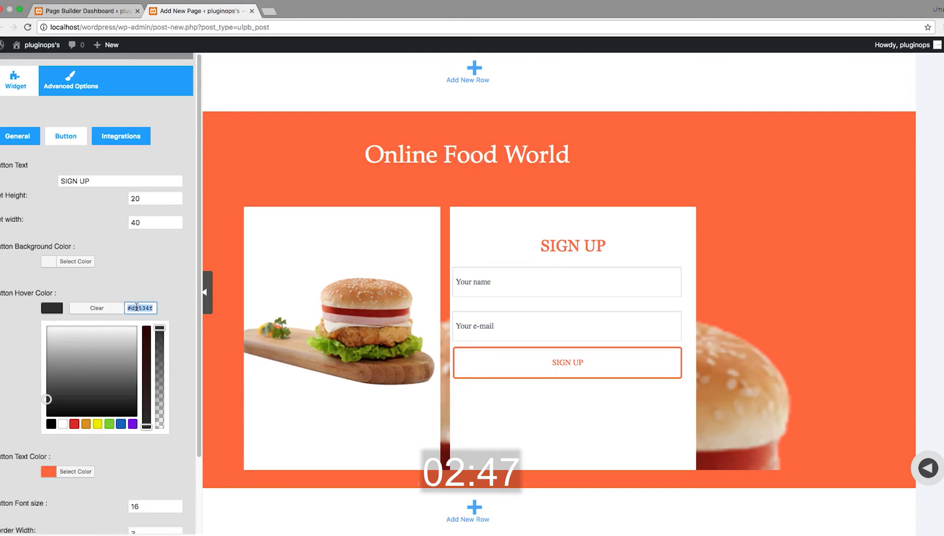
key("Return")
left_click_drag(146, 356, 147, 376)
left_click(65, 305)
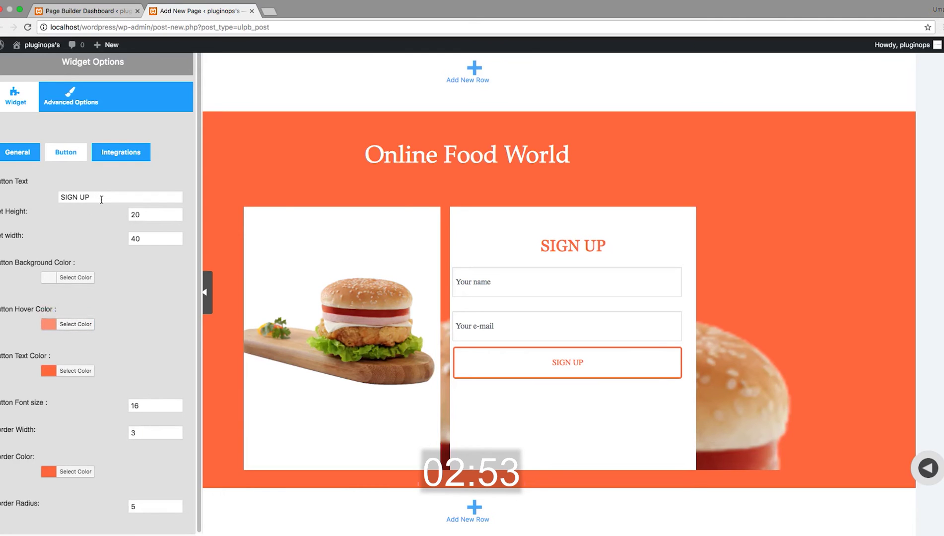
Step: Review the subscribe form's integration settings, including the service choice, list ID and API key fields
left_click(120, 153)
left_click(82, 151)
left_click(97, 155)
left_click(155, 184)
left_click(149, 184)
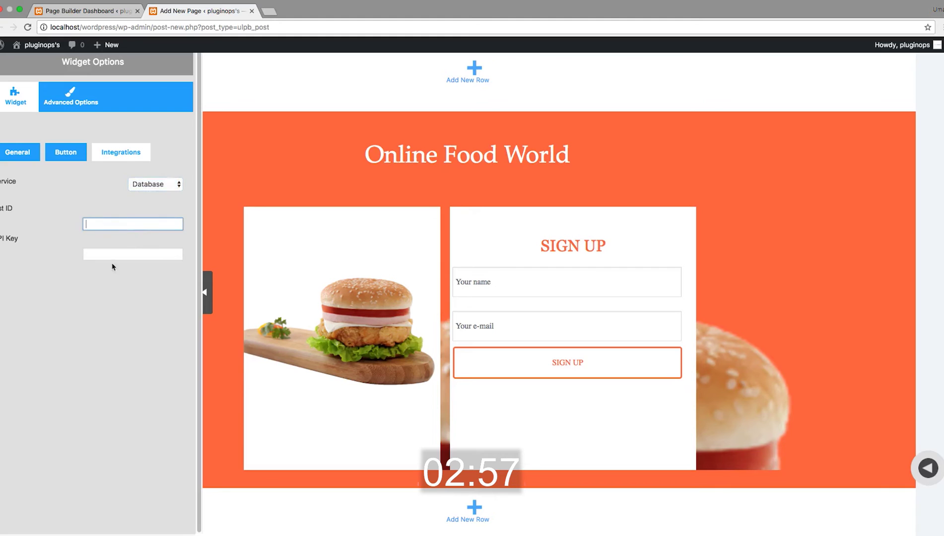
Step: Set the subscribe form widget's margins to 10% top, 5% left and 5% right, and close its options
left_click(79, 110)
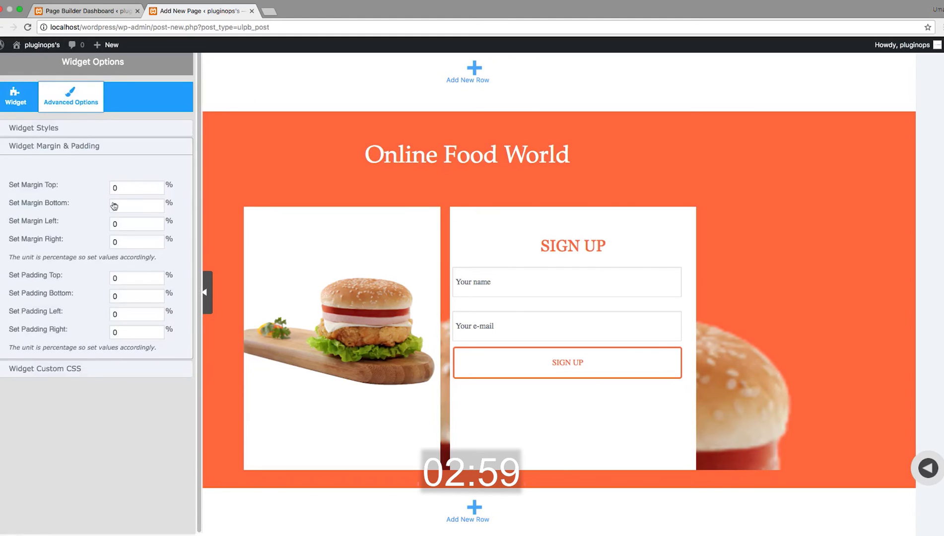
double_click(124, 186)
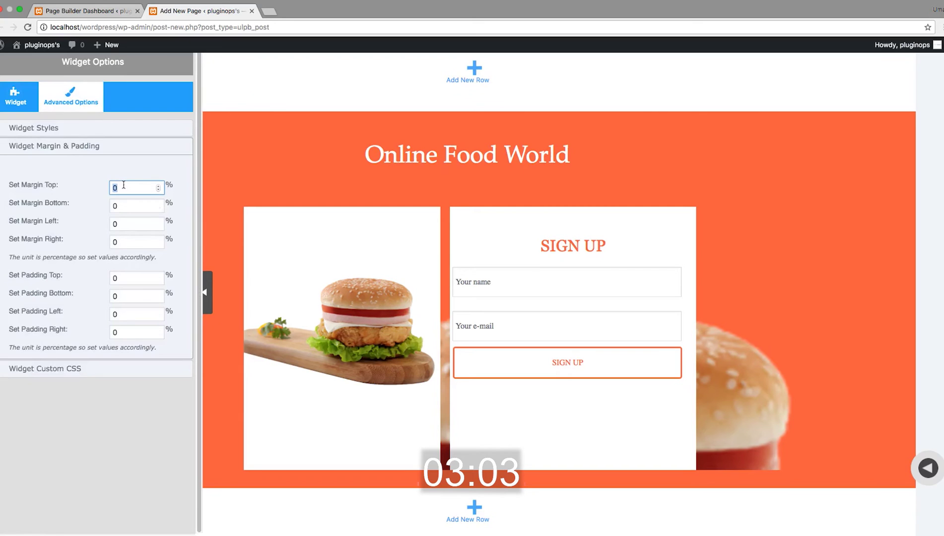
type("10")
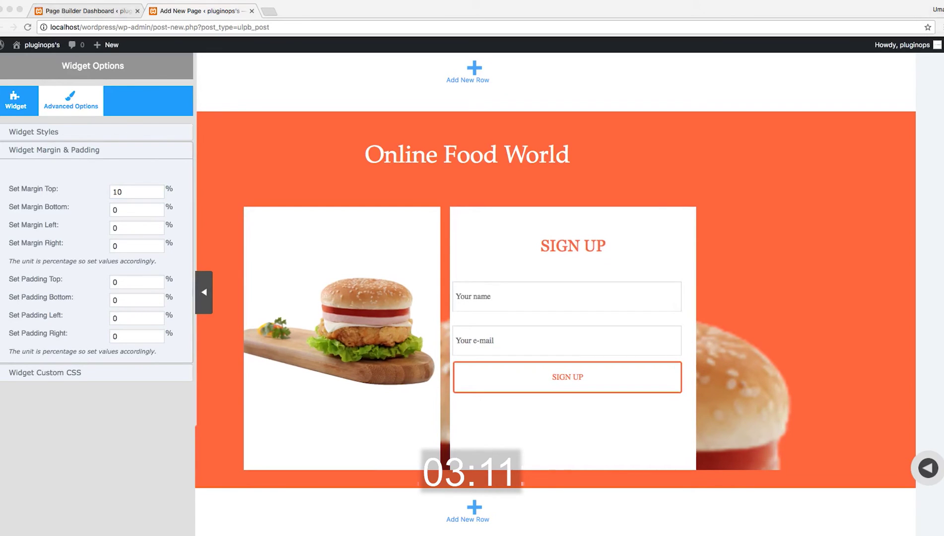
left_click(127, 229)
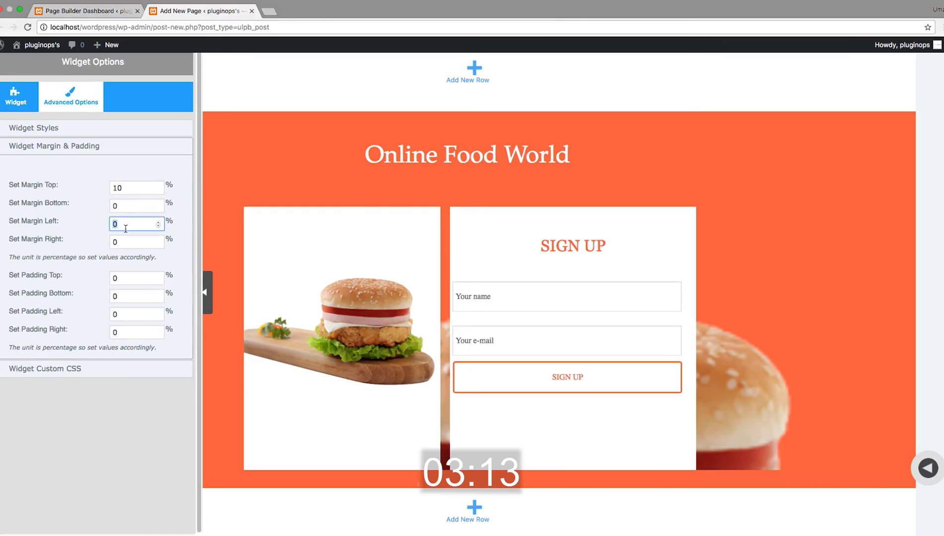
type("5")
left_click(124, 242)
type("5")
left_click(153, 397)
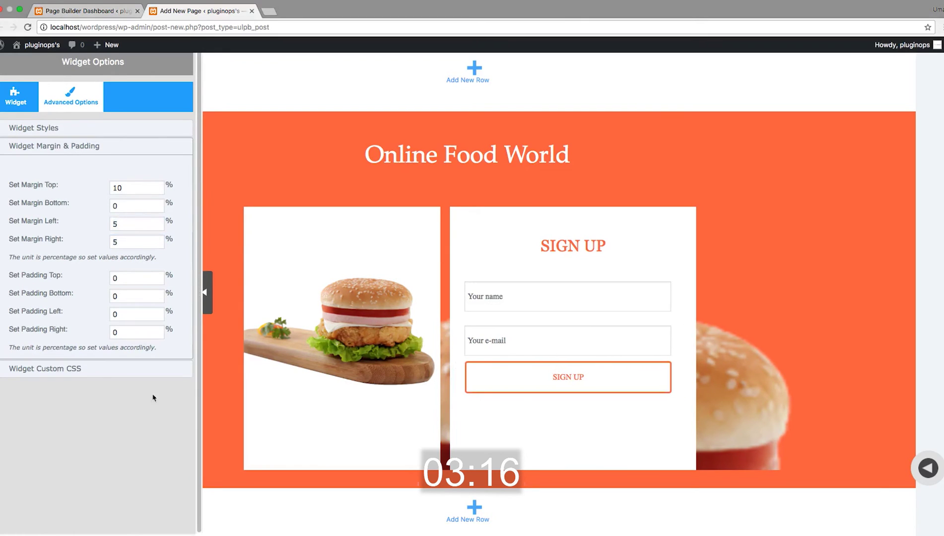
left_click(208, 307)
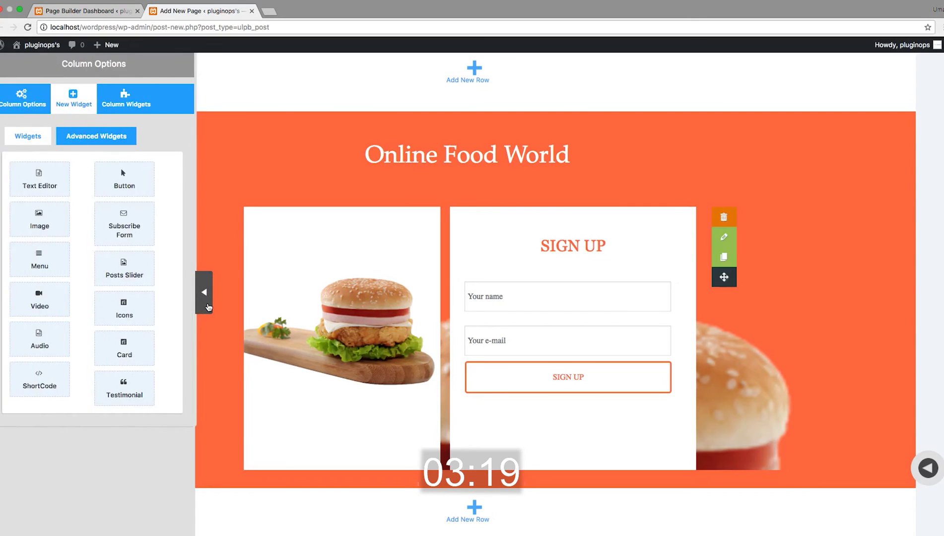
left_click(208, 307)
Step: Add a new row to the page for the footer beneath the image and sign-up columns
scroll(202, 314, "down", 1)
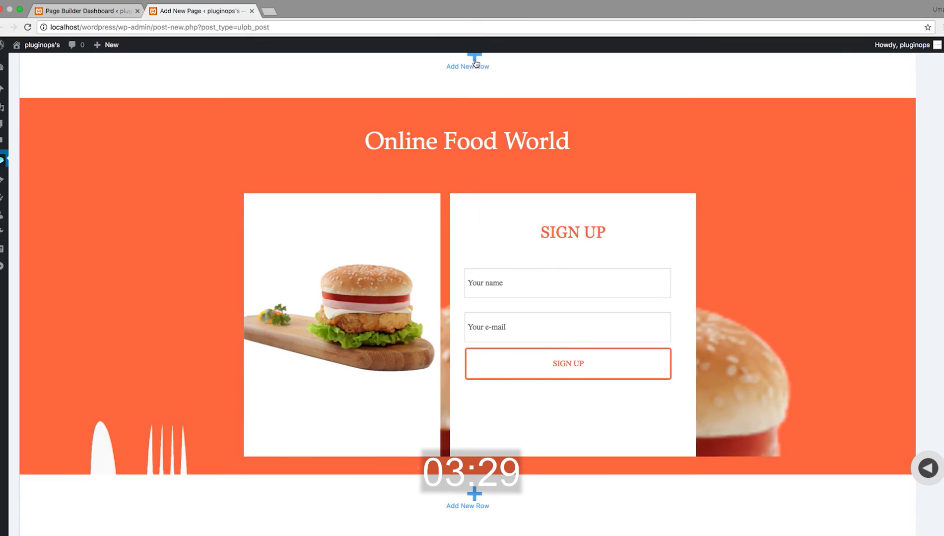
left_click(475, 64)
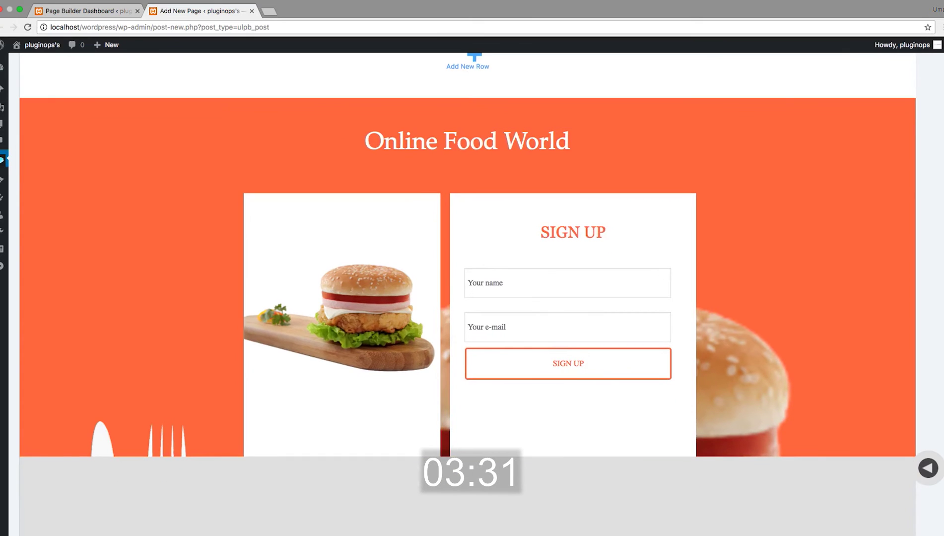
scroll(601, 285, "down", 3)
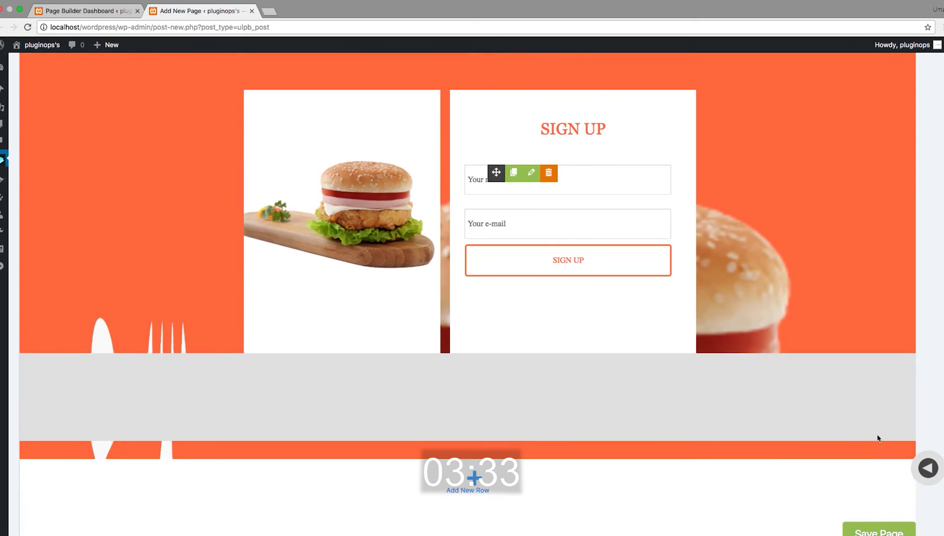
Step: Make the new row's background color fully transparent and close the row options
left_click(876, 452)
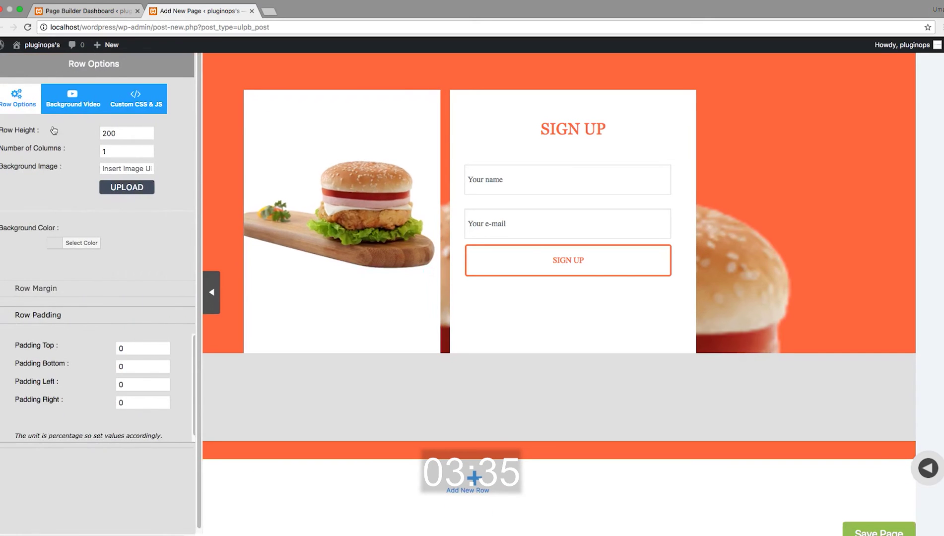
left_click(63, 246)
left_click(164, 283)
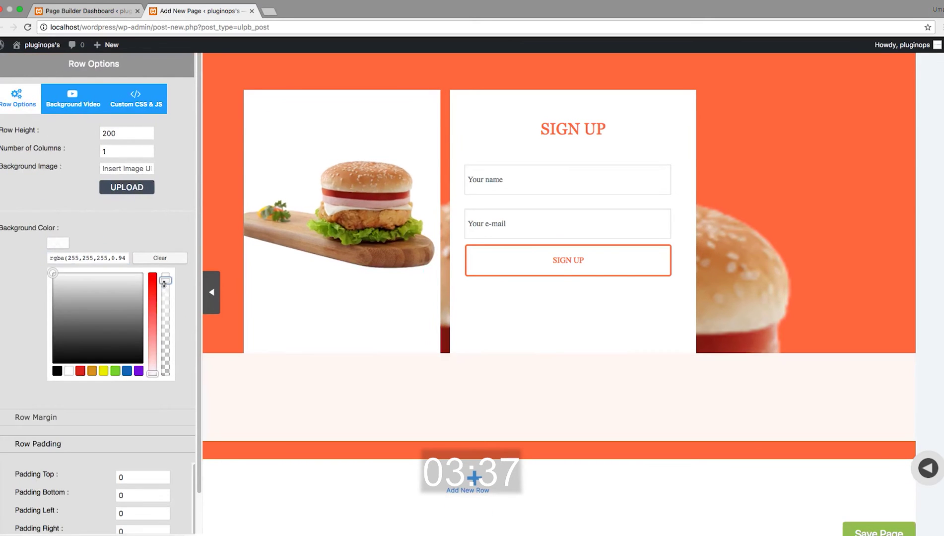
left_click_drag(165, 280, 165, 373)
left_click(175, 381)
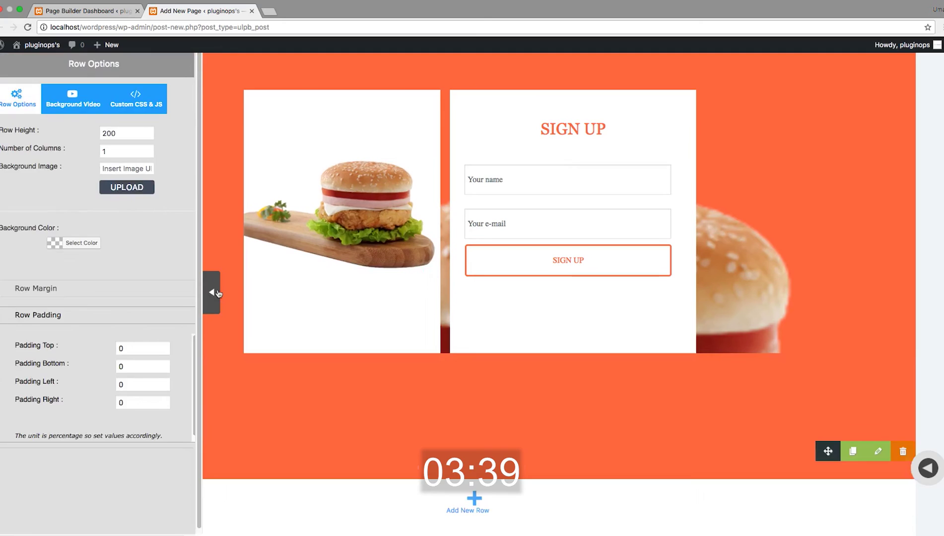
left_click(211, 292)
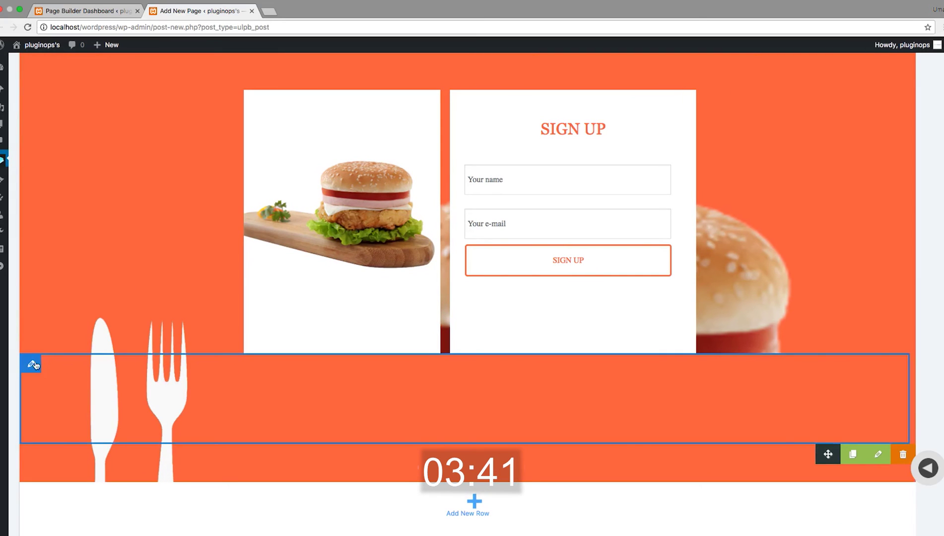
Step: Add a Text Editor widget to the new row reading "© 2017 Online Food World. All Rights Reserved | Design by PluginOps"
left_click(34, 365)
left_click_drag(38, 179, 442, 390)
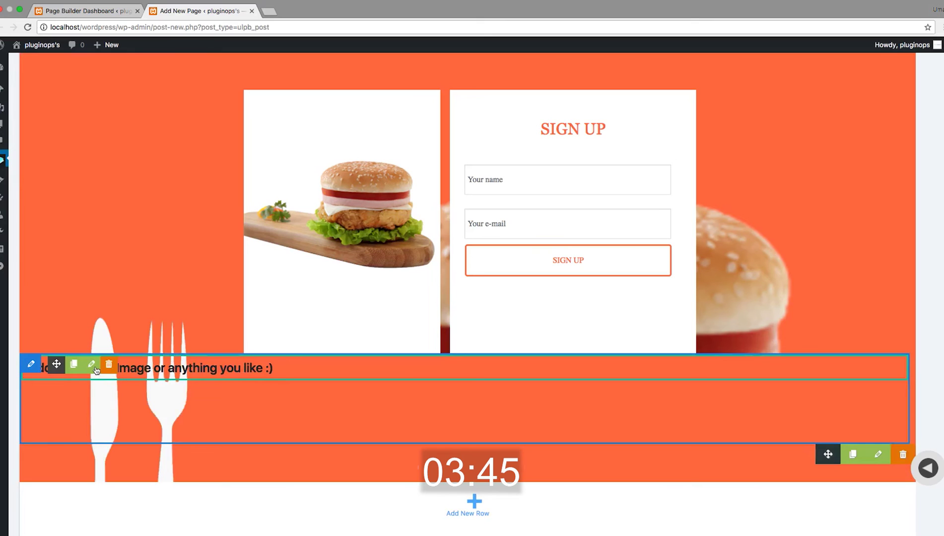
left_click(97, 370)
left_click(15, 96)
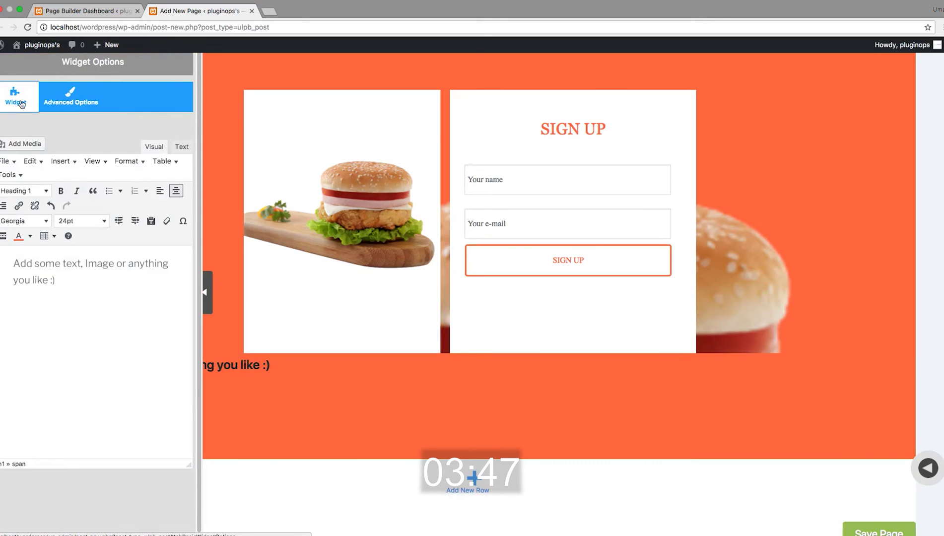
left_click_drag(96, 288, 7, 262)
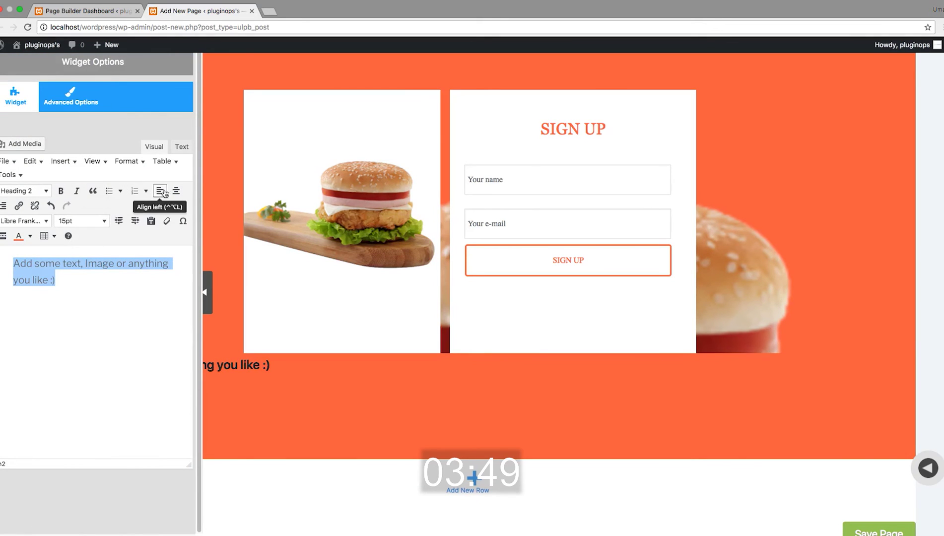
type("© 2017 Online Food World. All Rights Reserved | Design by PluginOps")
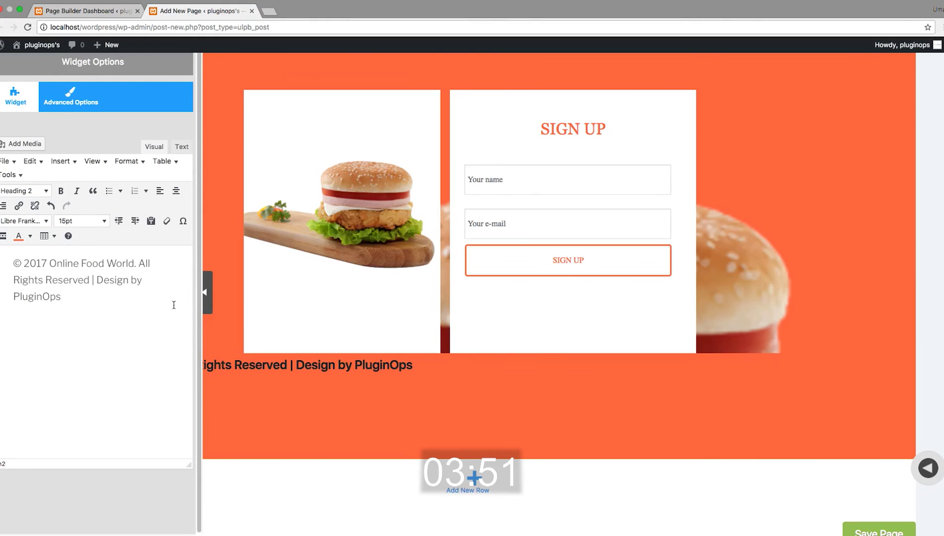
Step: Format the whole copyright text as Paragraph
left_click_drag(61, 297, 13, 263)
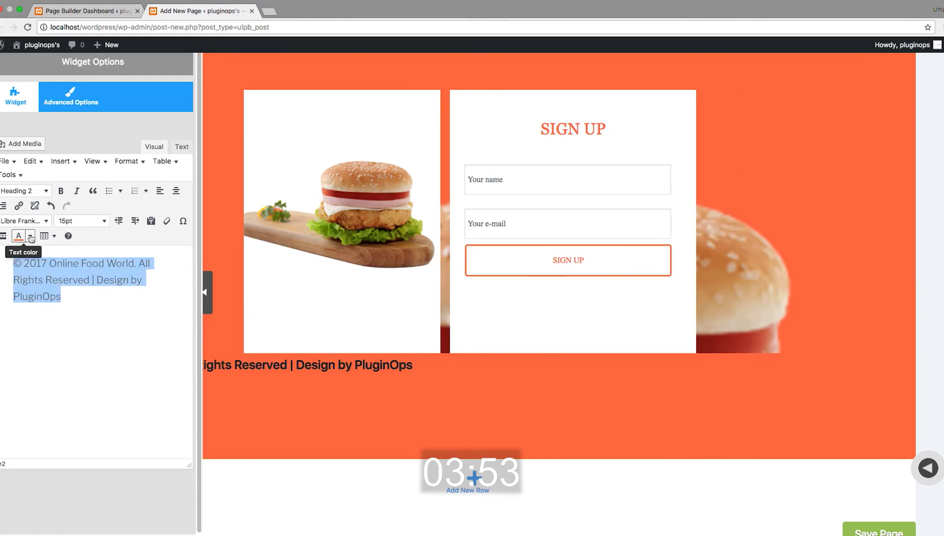
left_click(24, 191)
left_click(30, 207)
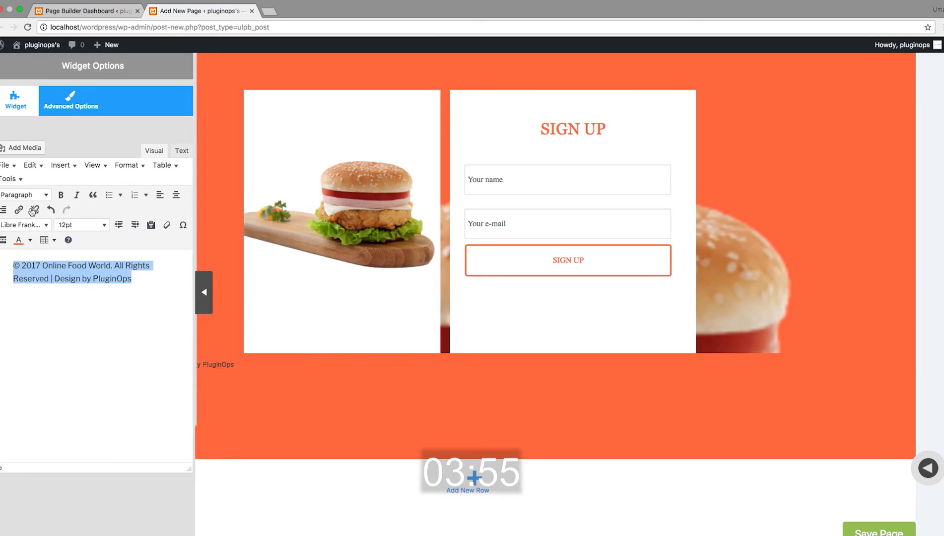
Step: Center the copyright text, set its font size to 14pt and color it white
left_click(174, 192)
left_click(79, 221)
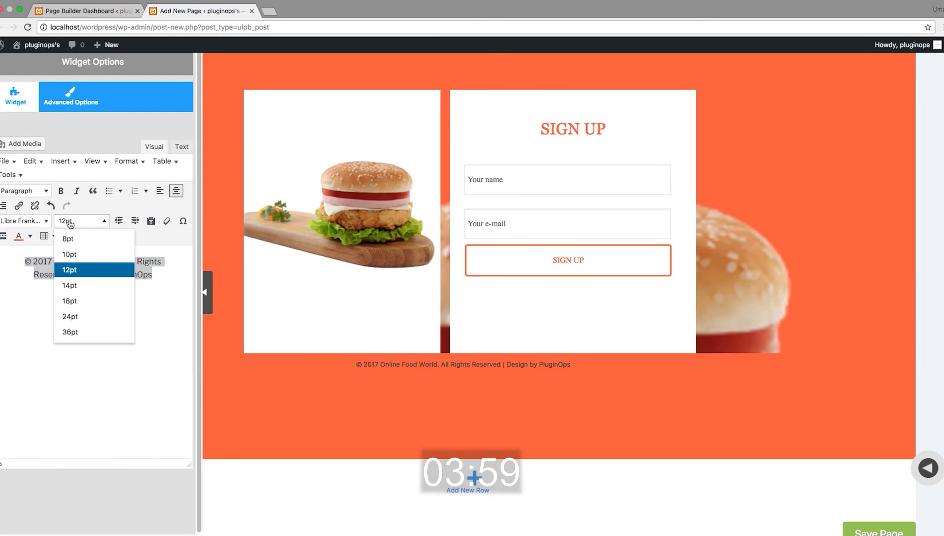
left_click(70, 286)
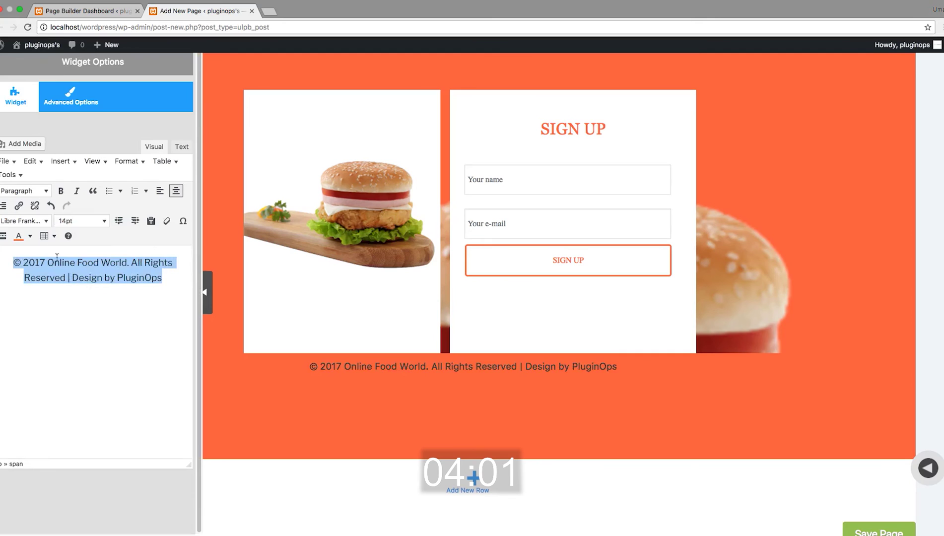
left_click(30, 236)
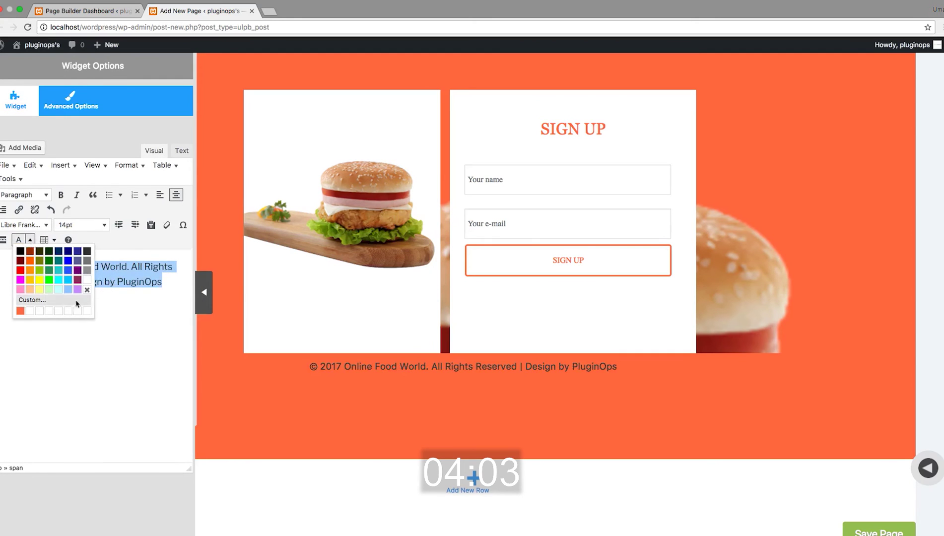
left_click(87, 280)
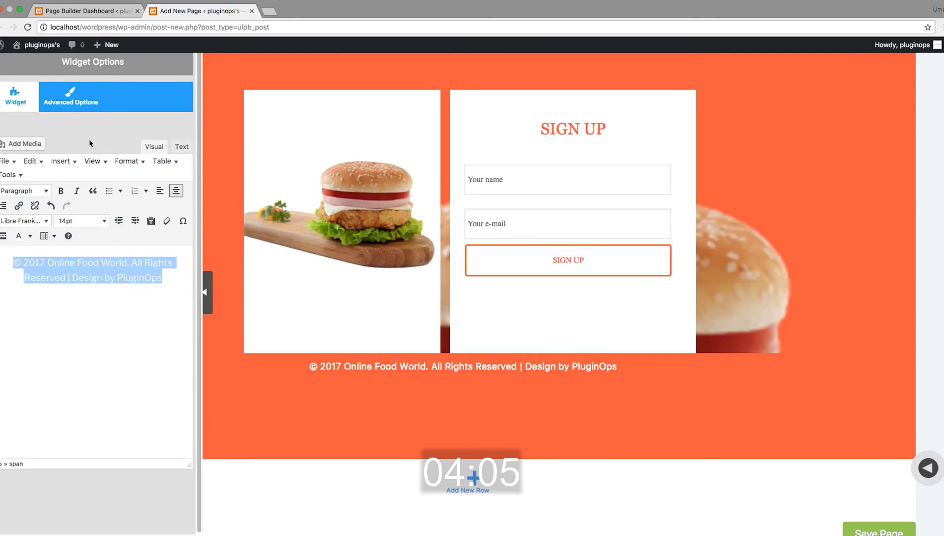
Step: Set the copyright text widget's top margin to 3% and close the widget options
left_click(65, 103)
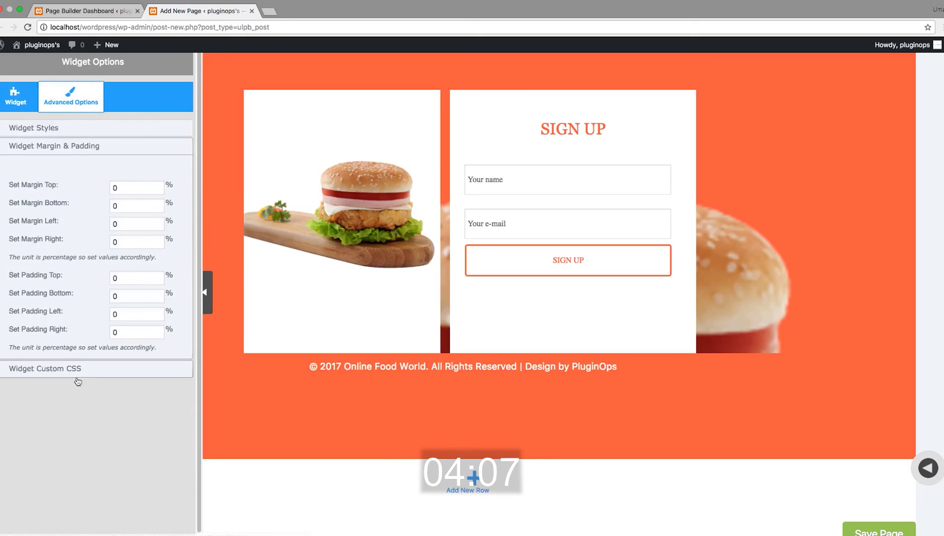
double_click(125, 192)
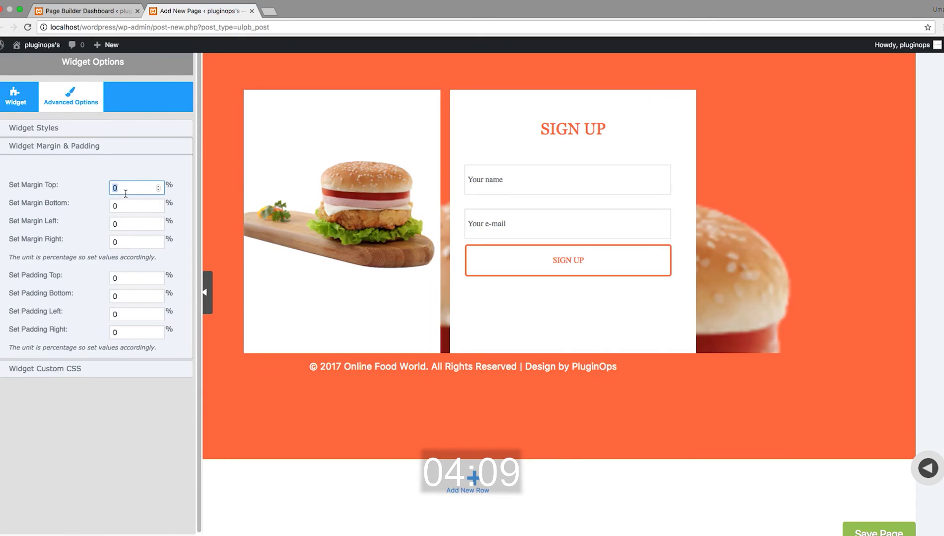
left_click(130, 230)
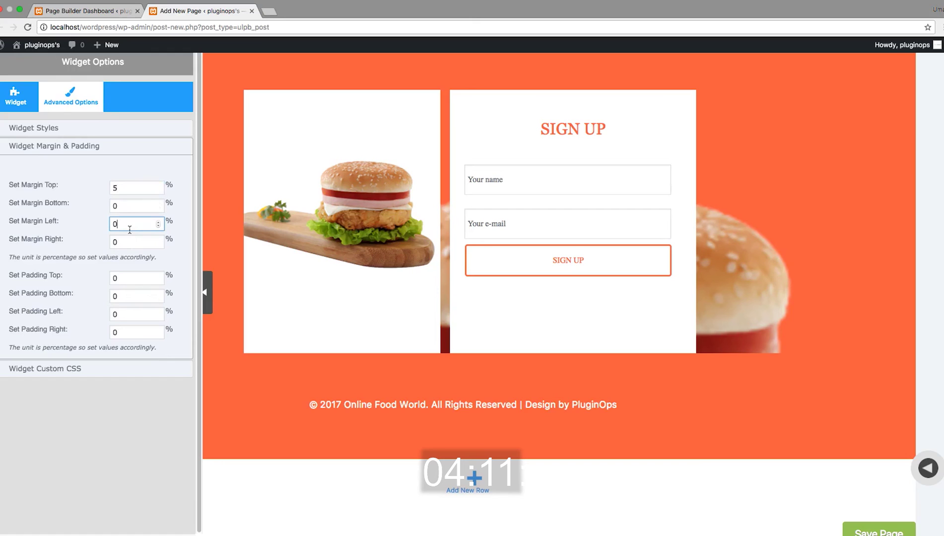
double_click(126, 190)
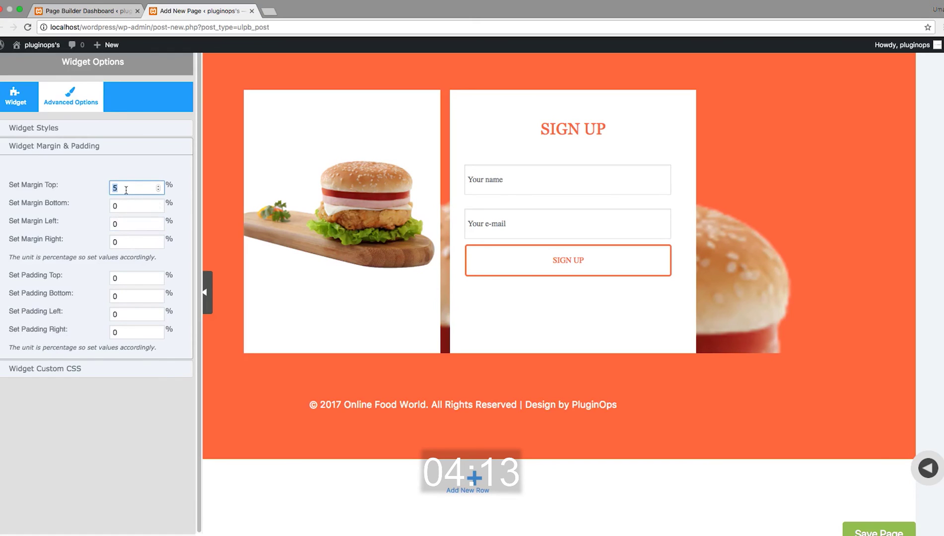
type("3")
left_click(129, 224)
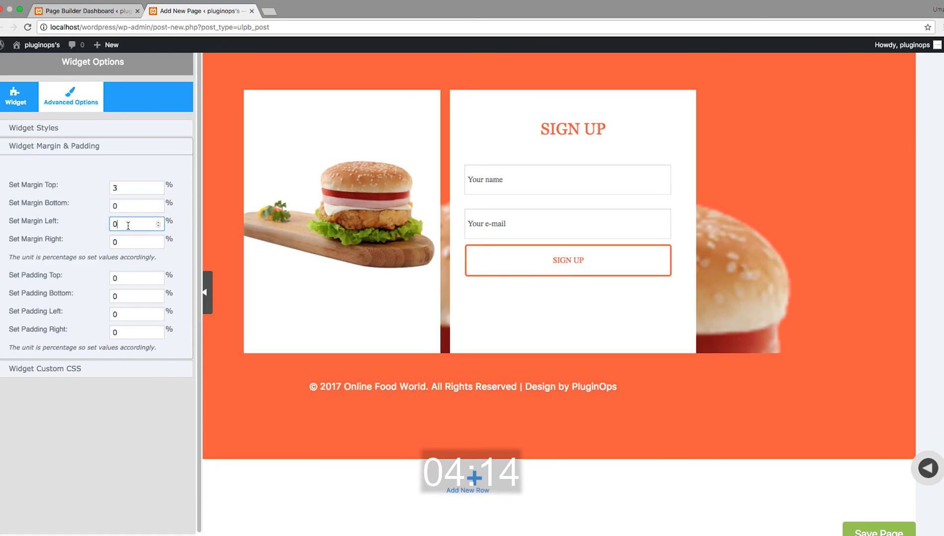
left_click(205, 291)
left_click(204, 290)
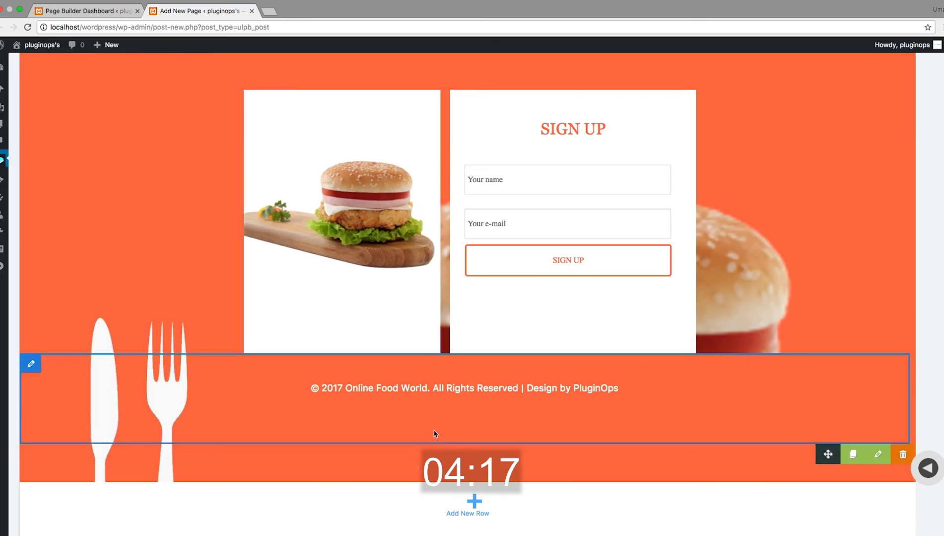
Step: Review the page layout from the Online Food World heading down to the copyright footer
scroll(270, 426, "down", 3)
scroll(270, 422, "up", 4)
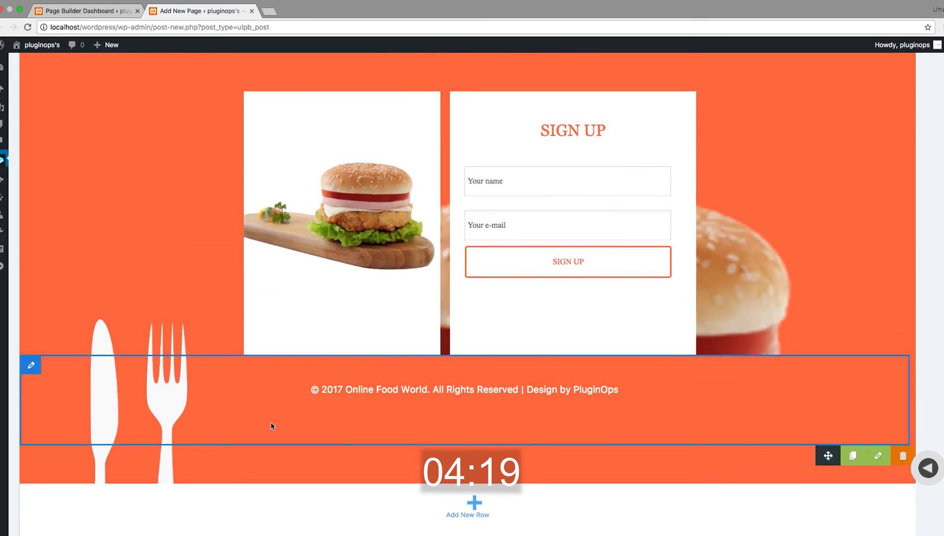
scroll(268, 421, "up", 3)
scroll(267, 421, "down", 2)
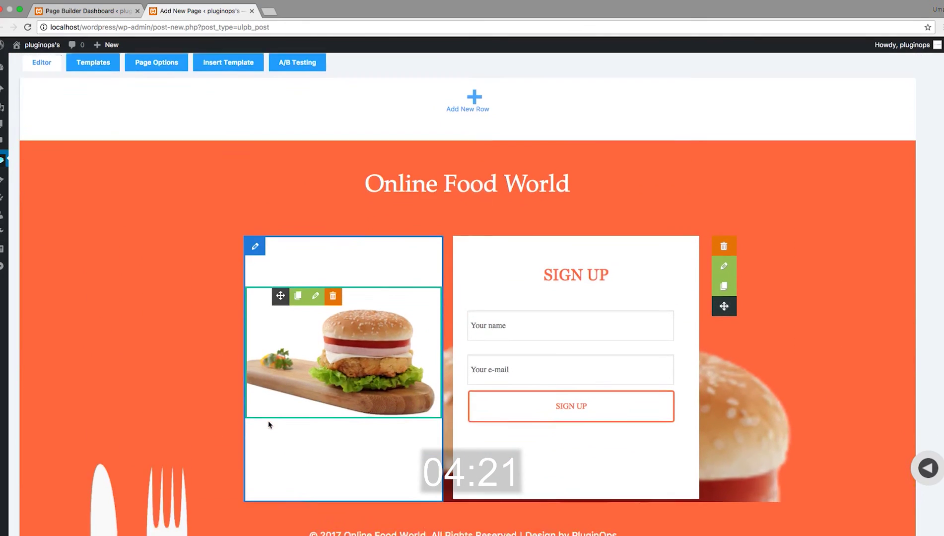
scroll(405, 344, "down", 2)
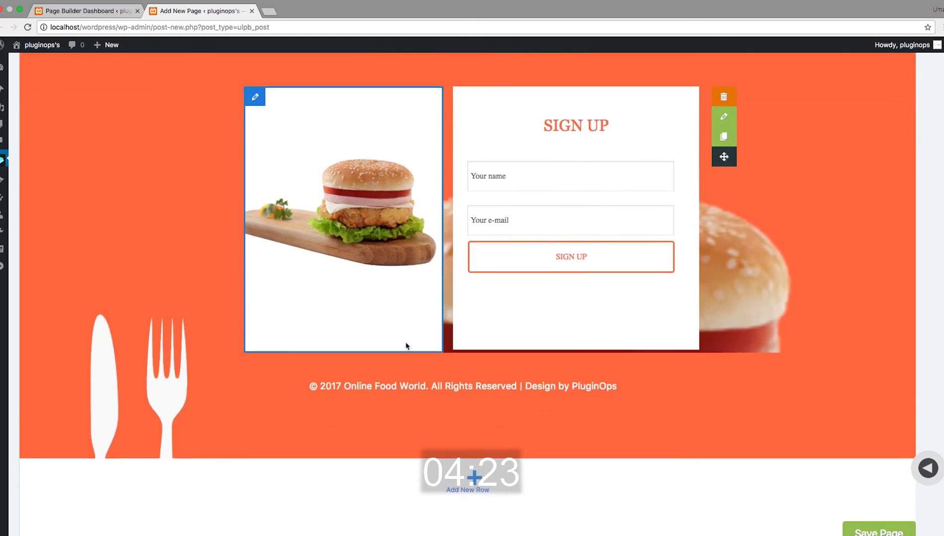
scroll(406, 346, "up", 3)
scroll(406, 346, "down", 2)
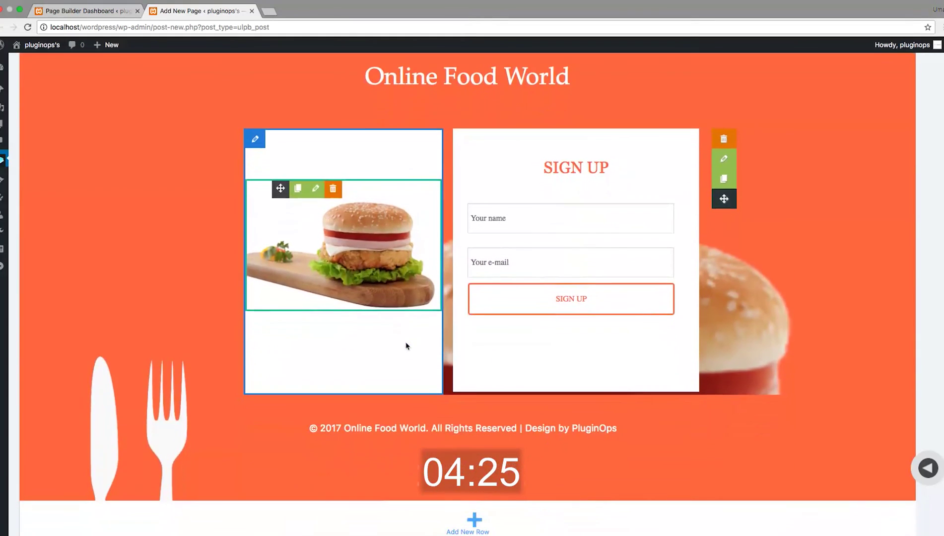
scroll(286, 274, "up", 1)
scroll(286, 272, "up", 1)
scroll(286, 273, "down", 1)
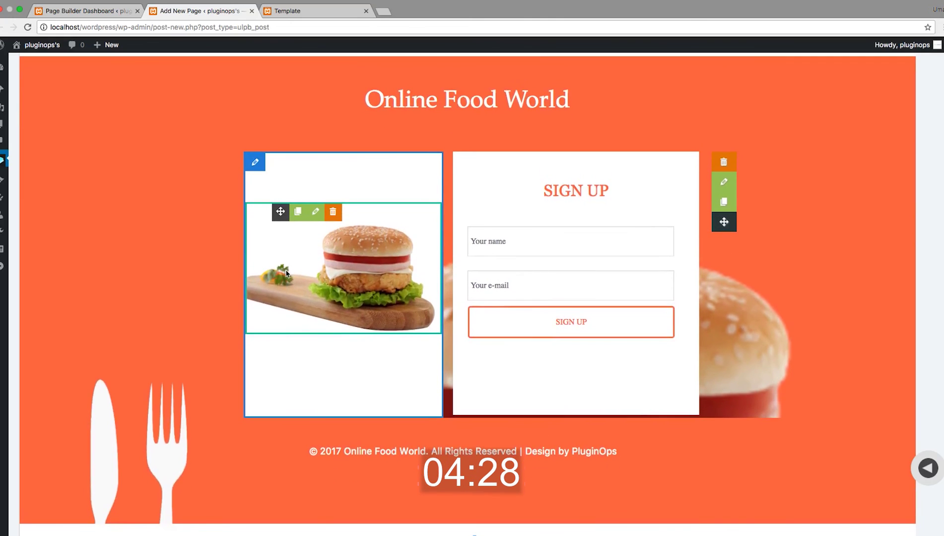
Step: Remove the background image from the two-column row holding the burger picture and sign-up form, and close the row options
left_click(723, 182)
triple_click(132, 169)
key("BackSpace")
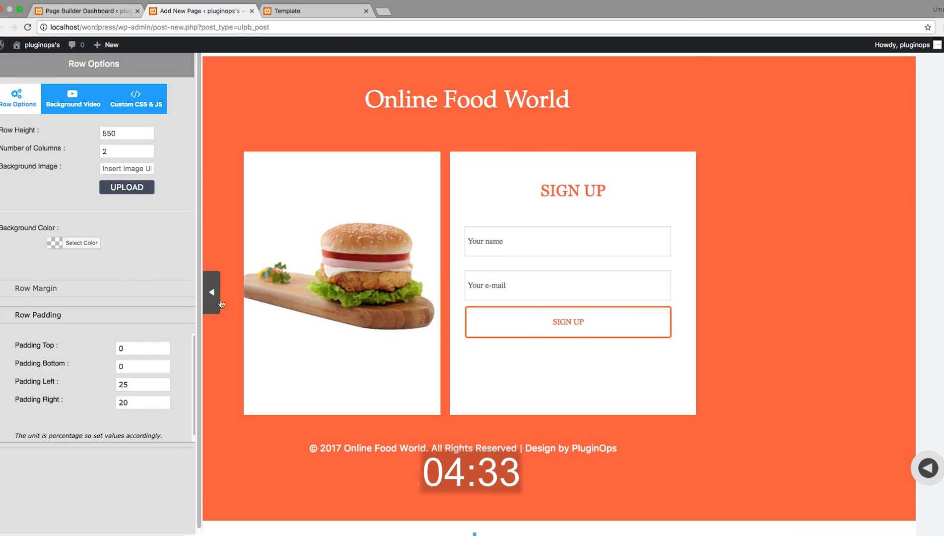
left_click(213, 297)
Step: Save the page and open its published version from the permalink
scroll(468, 328, "down", 3)
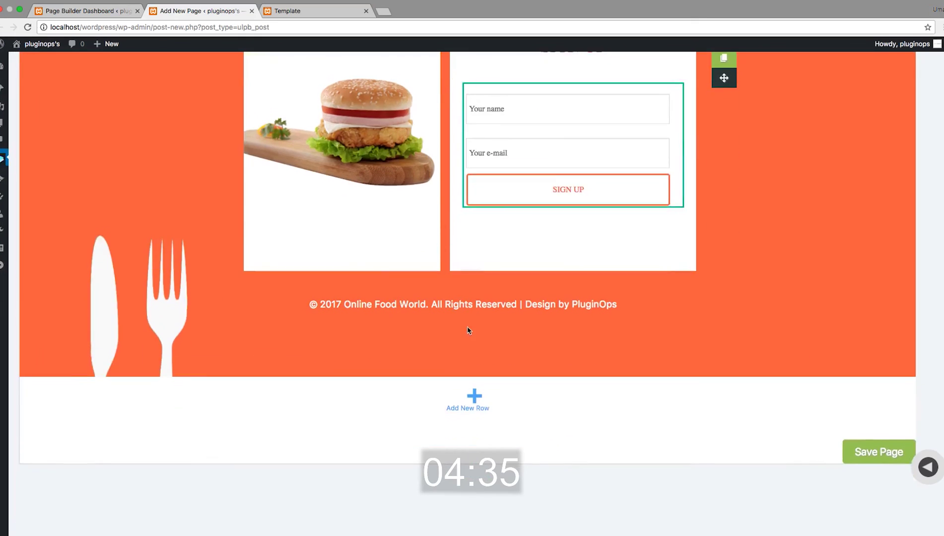
left_click(873, 456)
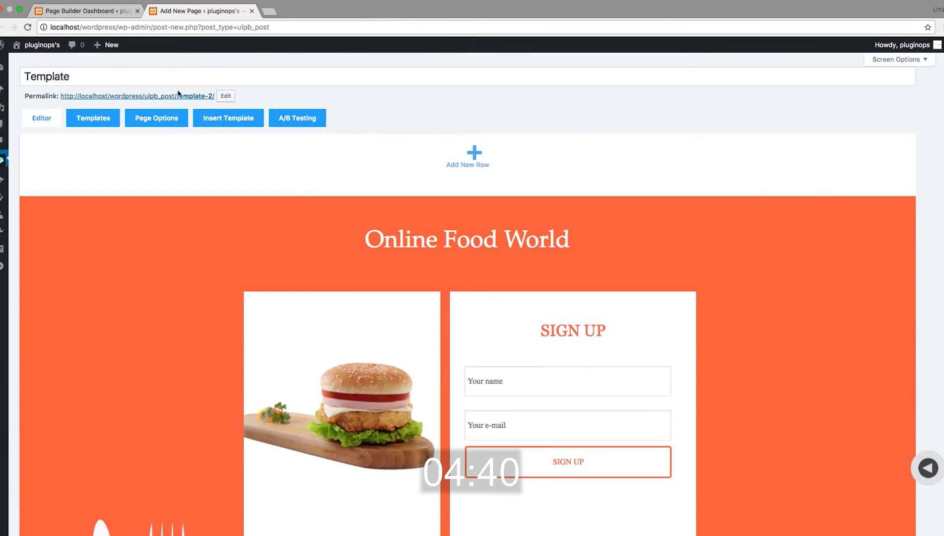
left_click(179, 97)
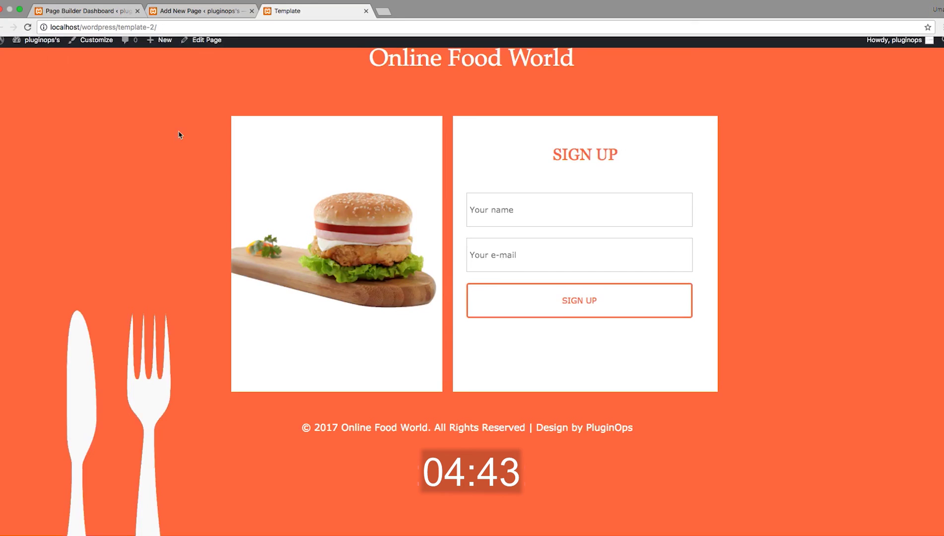
Step: Back in the page editor, set the heading row's top padding to 4% and save the page
left_click(217, 14)
mouse_move(57, 238)
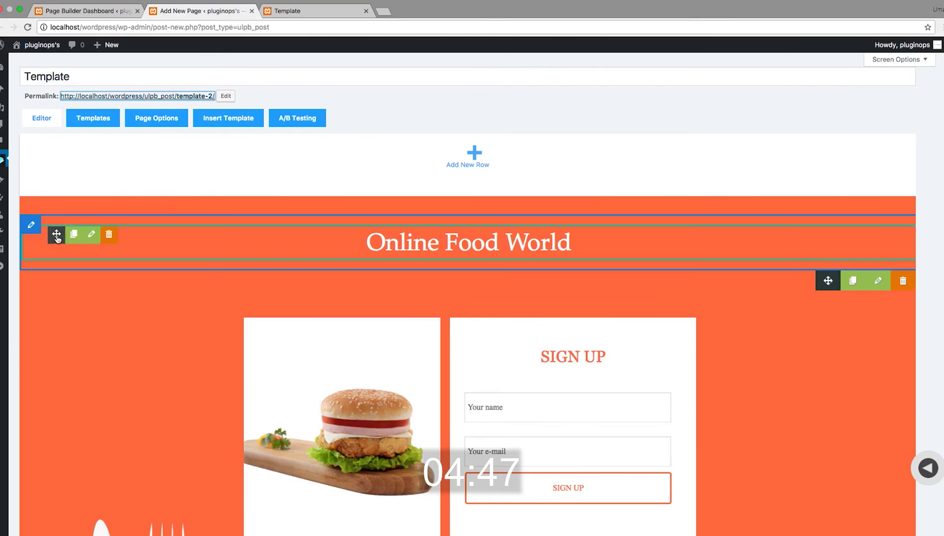
left_click(878, 281)
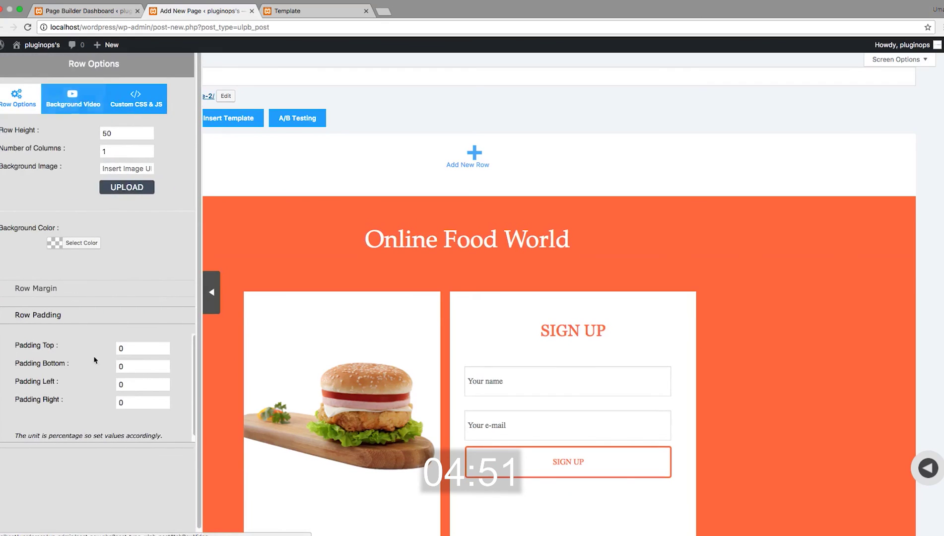
double_click(142, 348)
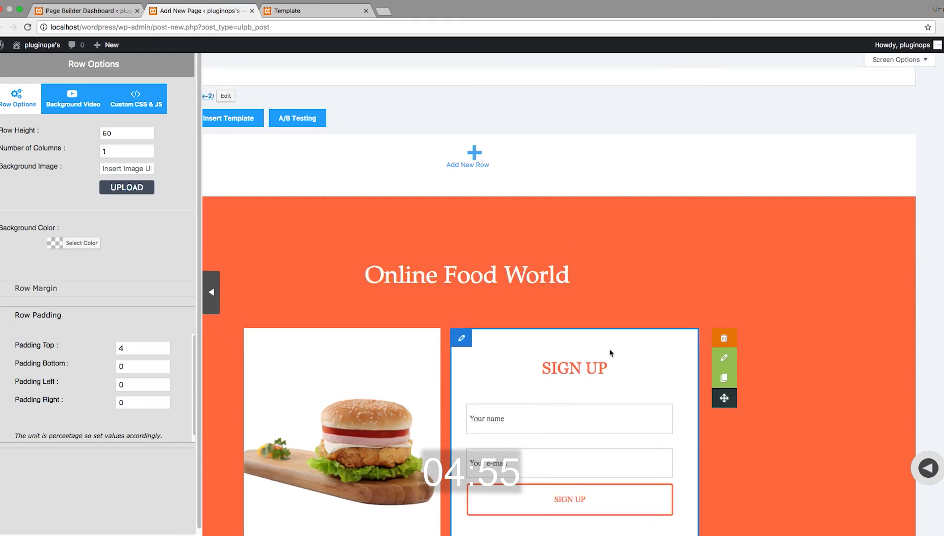
scroll(610, 352, "down", 6)
left_click(869, 451)
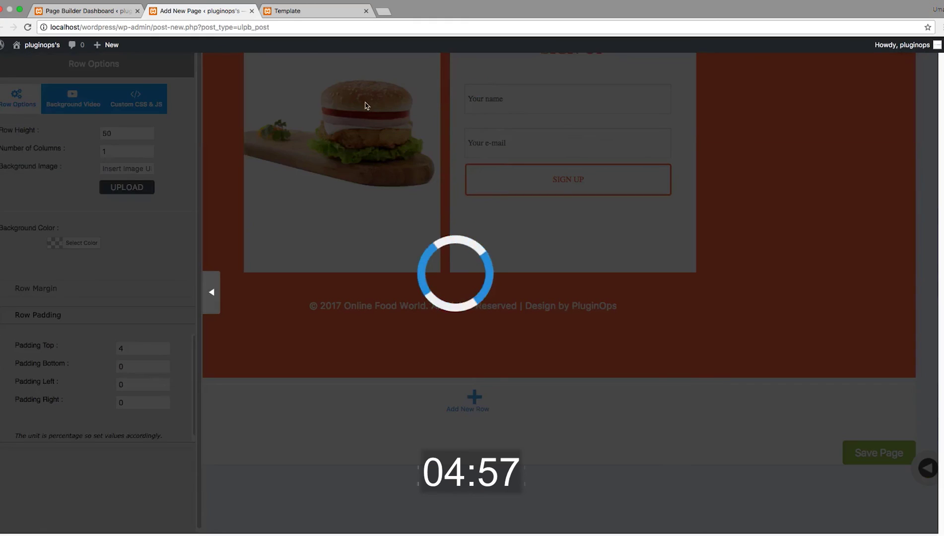
Step: Check the updated live page and try focusing the sign-up form's name and e-mail fields
left_click(286, 11)
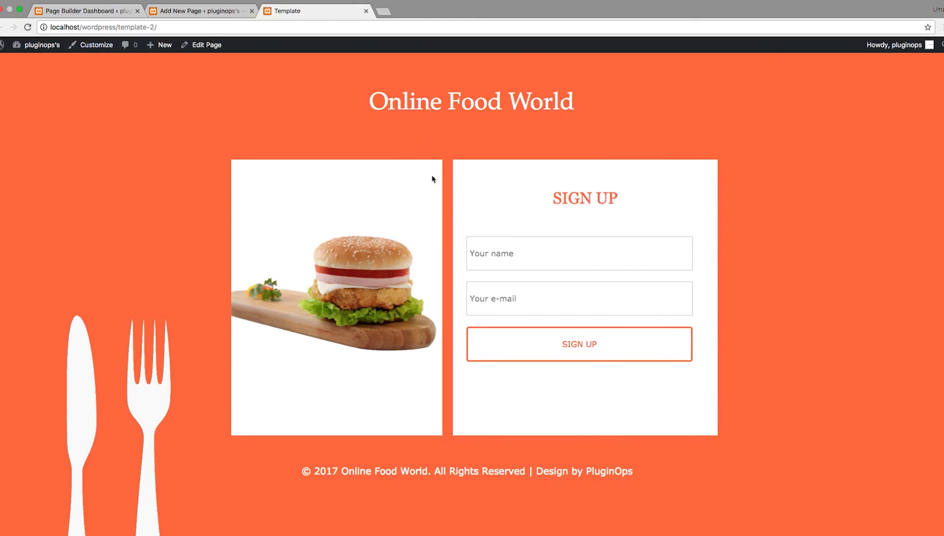
left_click(533, 250)
left_click(517, 294)
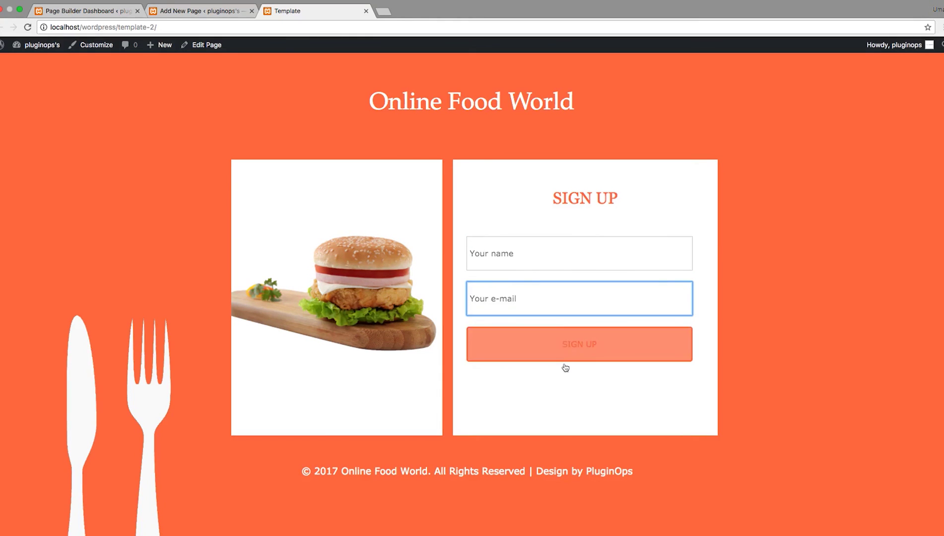
left_click(561, 408)
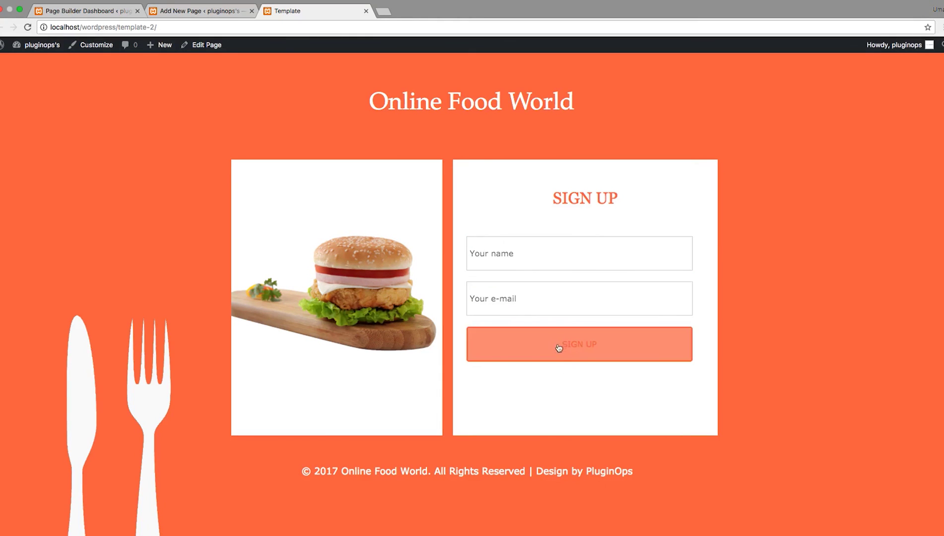